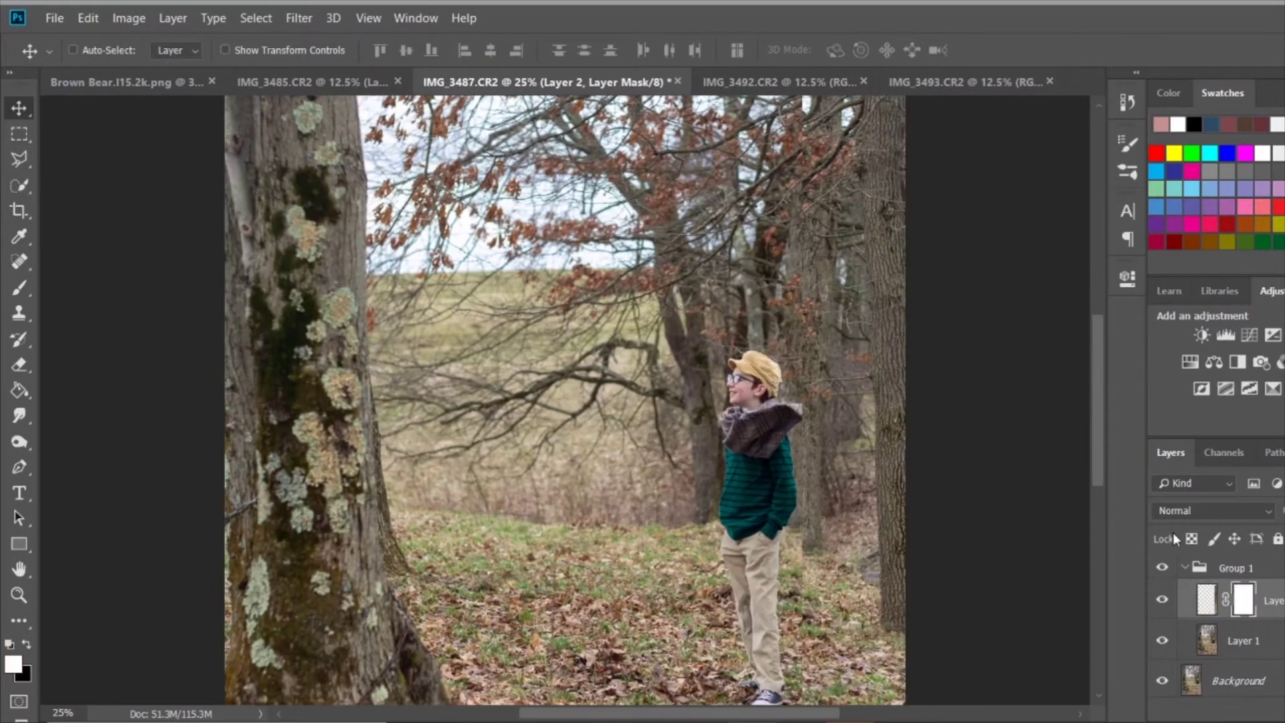
# Fill Layer 2's mask with black and paint with a 150 px brush to hide the reaching arm.
pyautogui.hotkey('ctrl', 'i')
pyautogui.press('b')
pyautogui.press(']')
pyautogui.press(']')
pyautogui.press(']')
pyautogui.moveTo(880, 305); pyautogui.dragTo(764, 371)
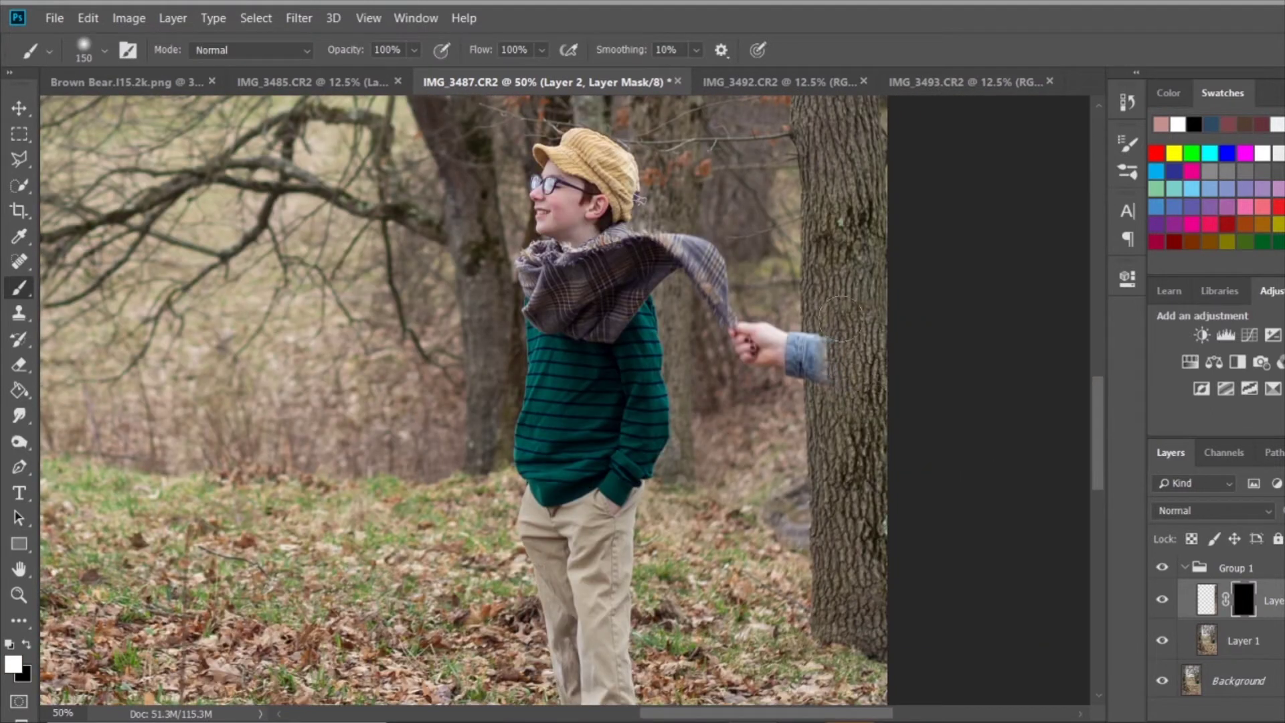
# Nudge the tree patch near the scarf tip and toggle the layer to compare before and after.
pyautogui.press('v')
pyautogui.moveTo(749, 320); pyautogui.dragTo(850, 325)
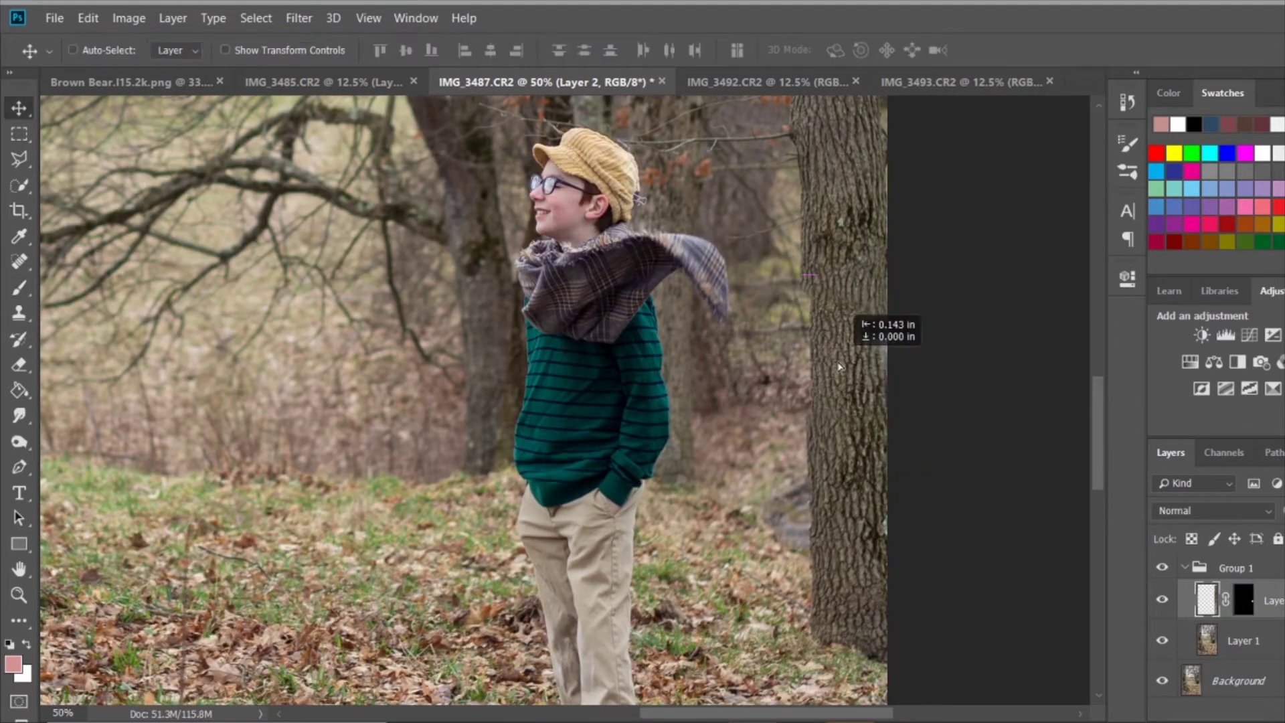
pyautogui.press('b')
pyautogui.click(1162, 599)
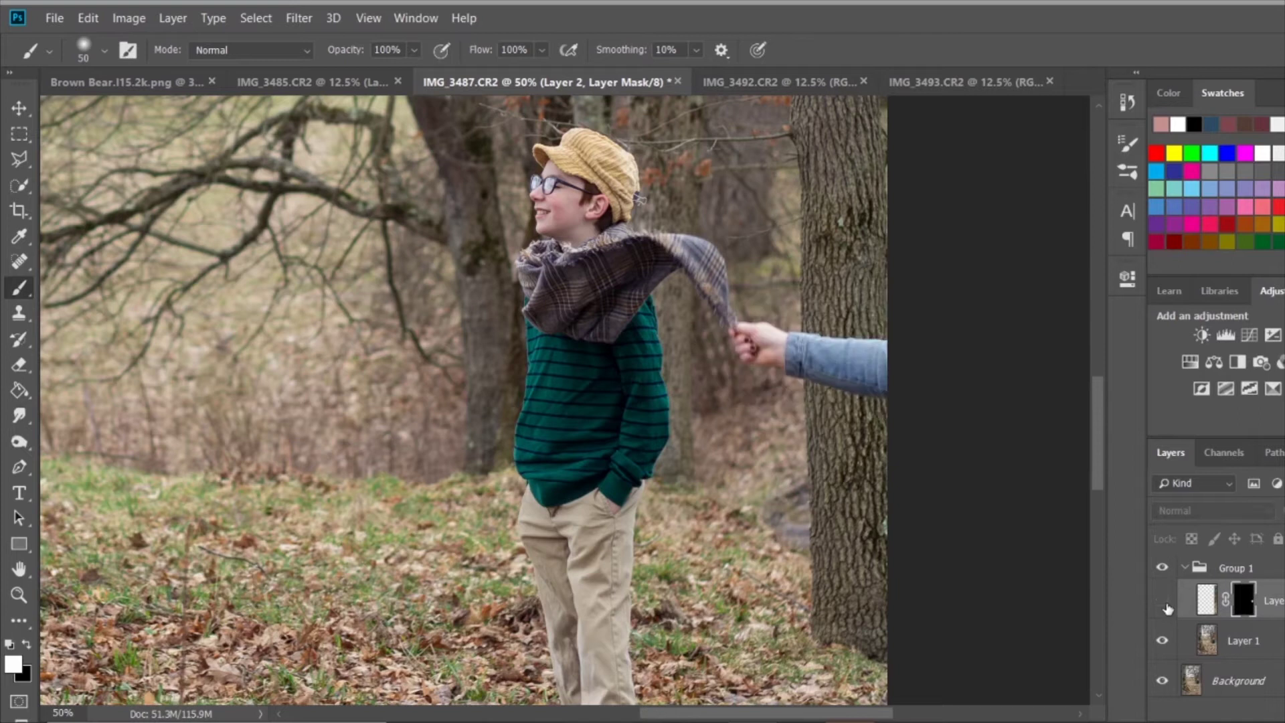
pyautogui.click(314, 81)
pyautogui.click(750, 82)
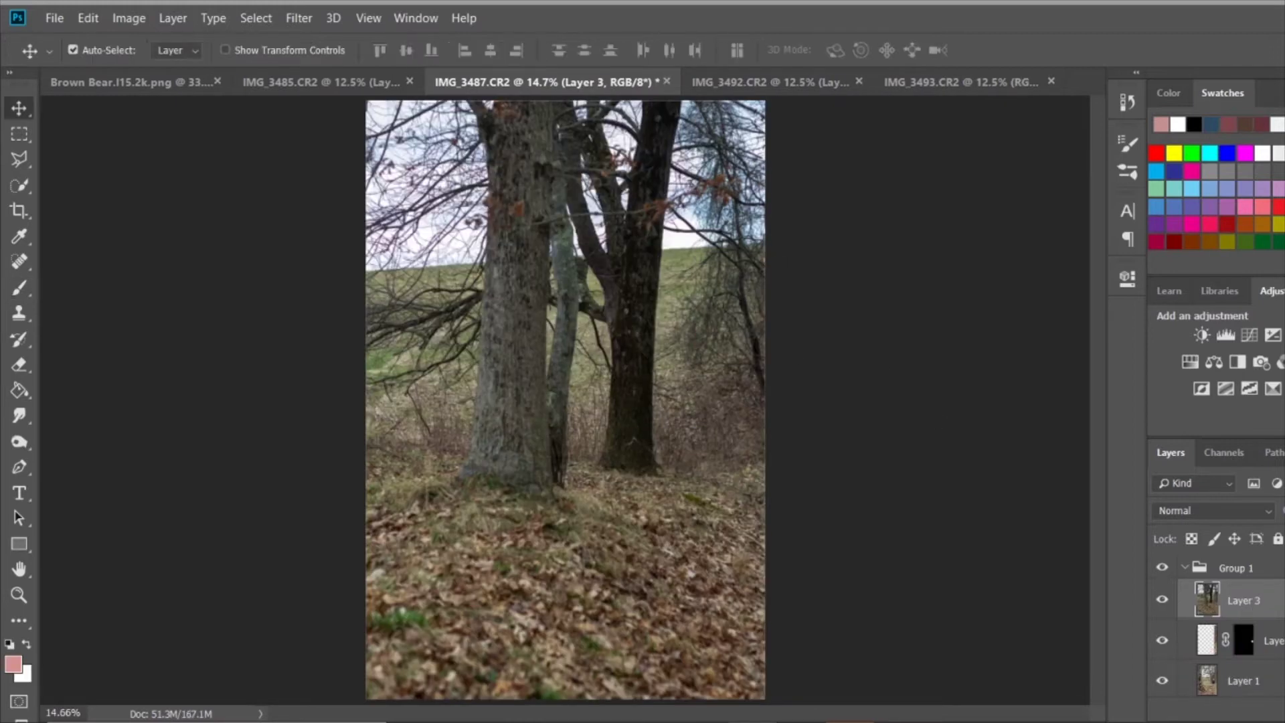
# Scale the pasted tree photo to about 60% and position it right and down.
pyautogui.hotkey('ctrl', 't')
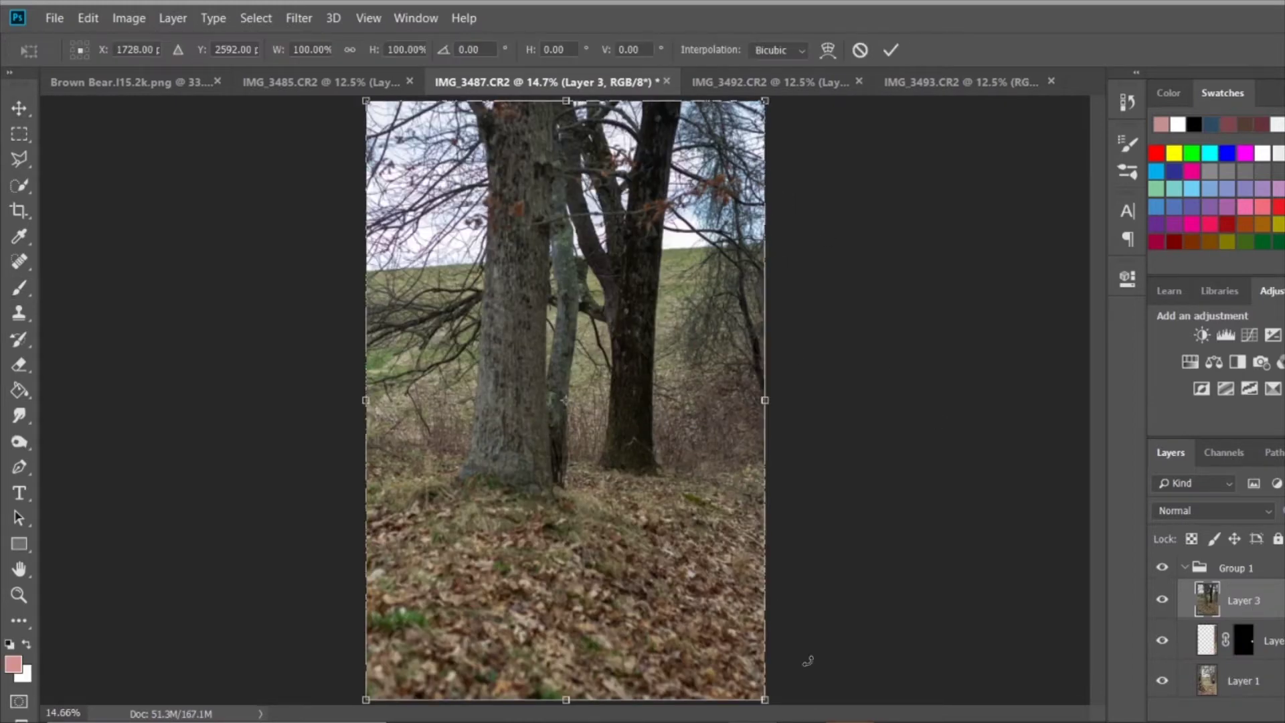
pyautogui.moveTo(765, 700); pyautogui.dragTo(603, 457)
pyautogui.moveTo(455, 283); pyautogui.dragTo(519, 305)
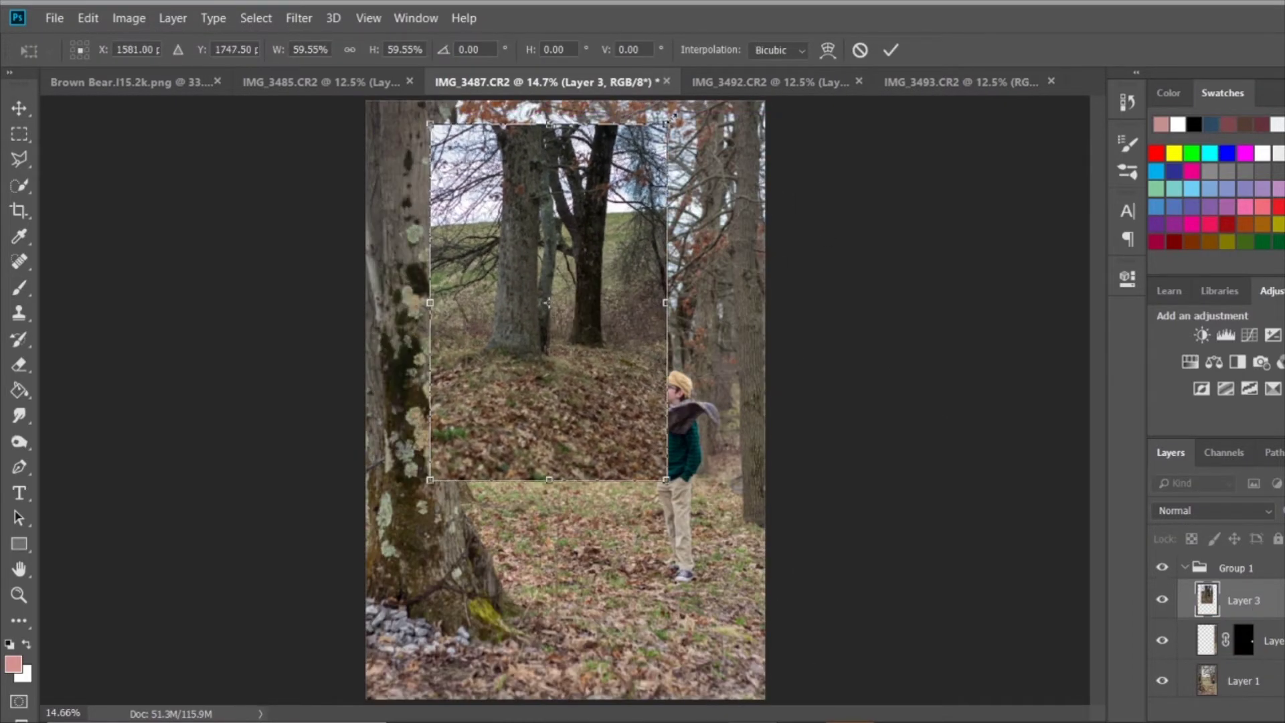
pyautogui.press('Return')
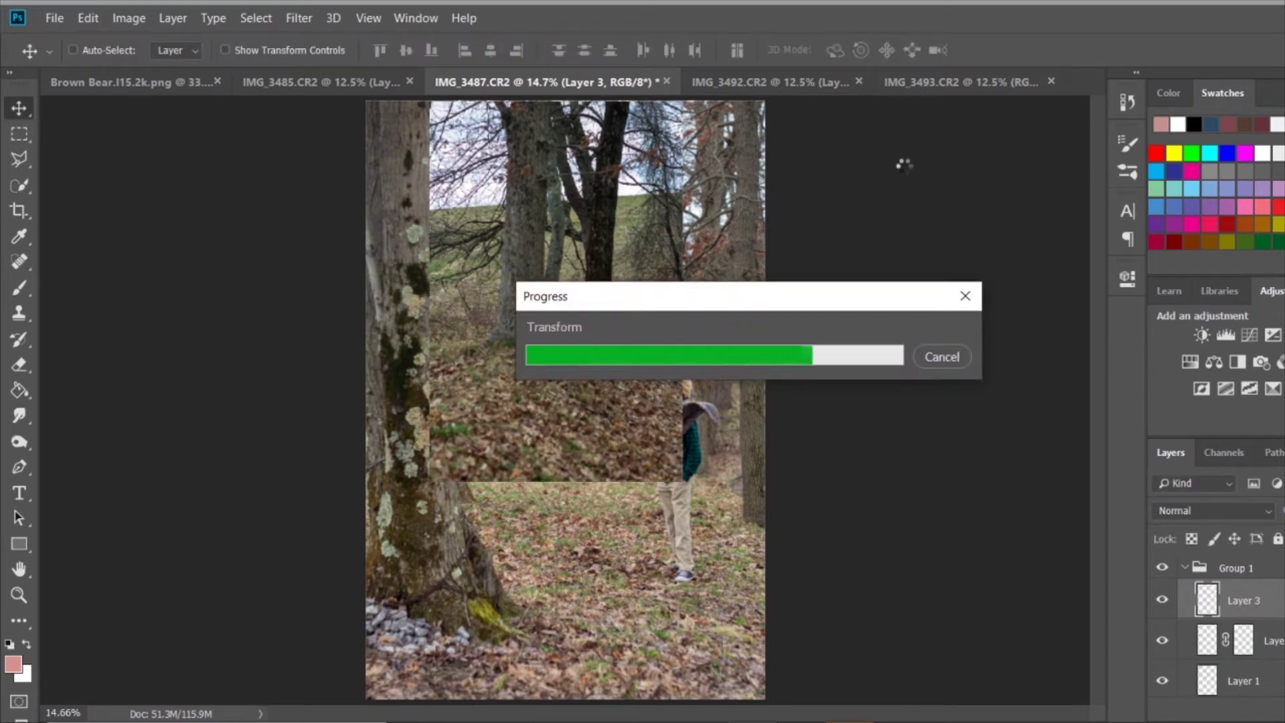
# Mask the tree layer, blend its edges around the boy, and shift it down 57 px and left 55 px.
pyautogui.press('b')
pyautogui.press('d')
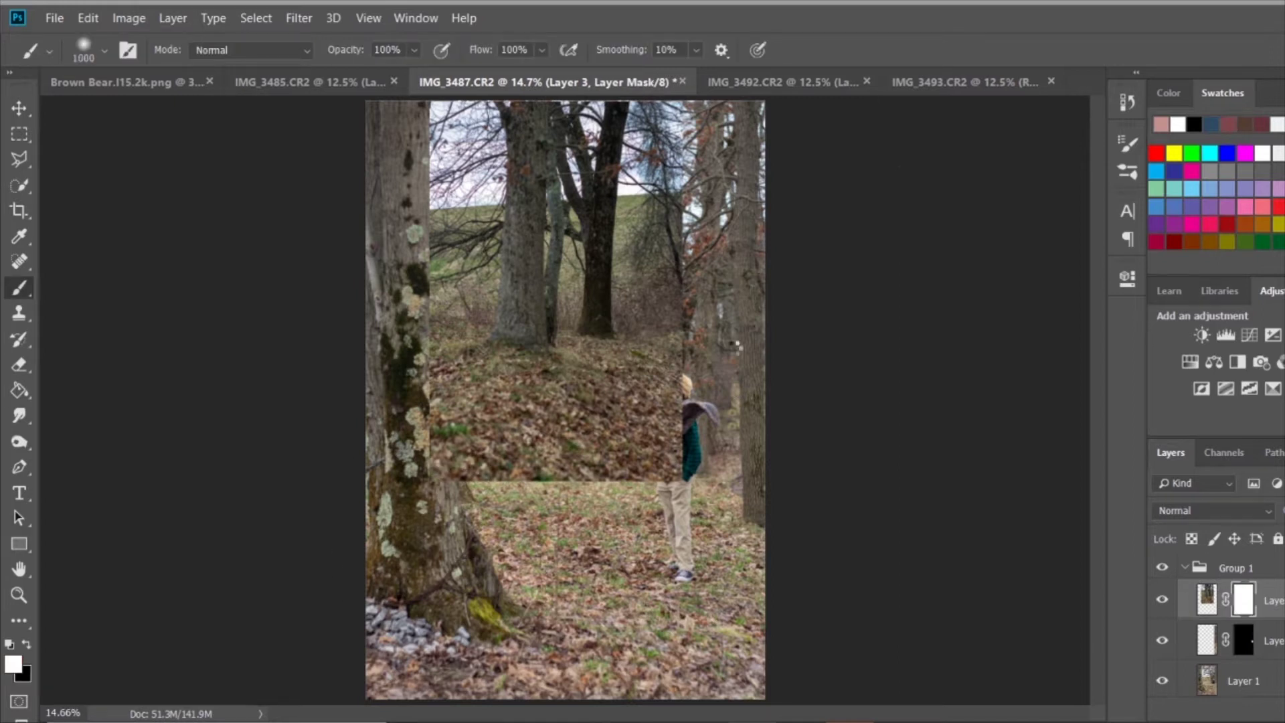
pyautogui.moveTo(455, 462); pyautogui.dragTo(757, 384)
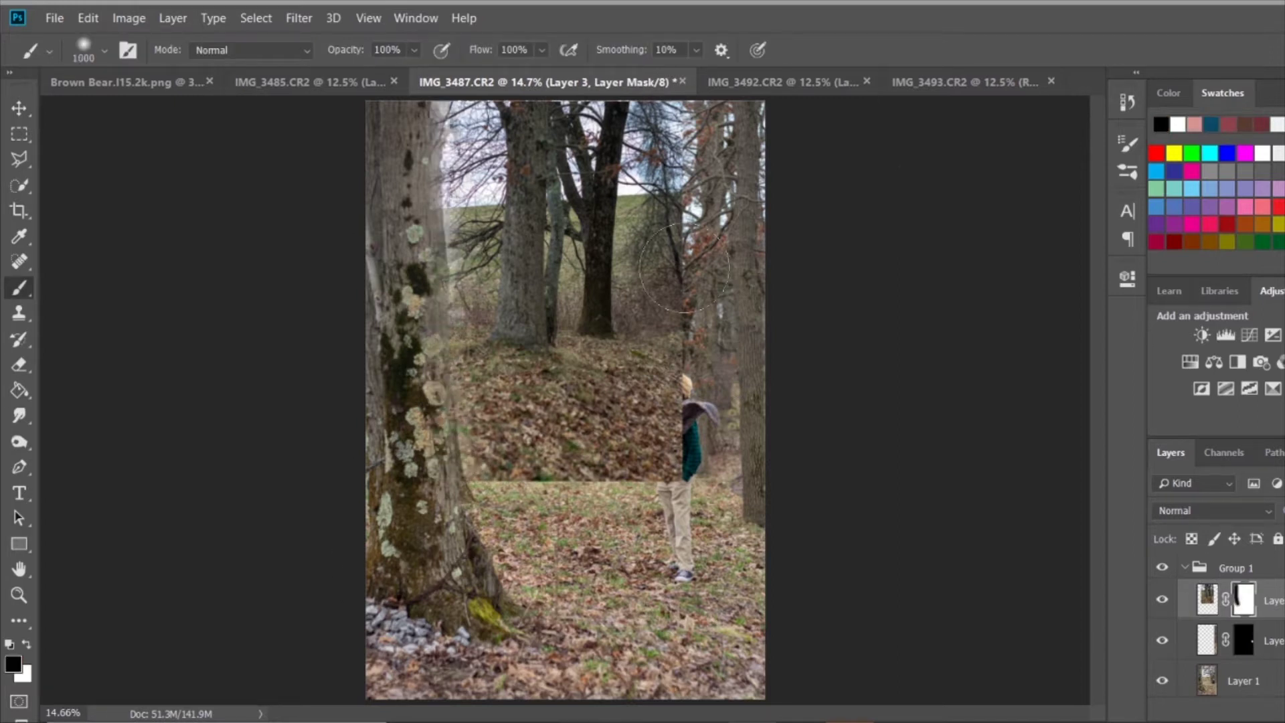
pyautogui.click(1207, 600)
pyautogui.press('v')
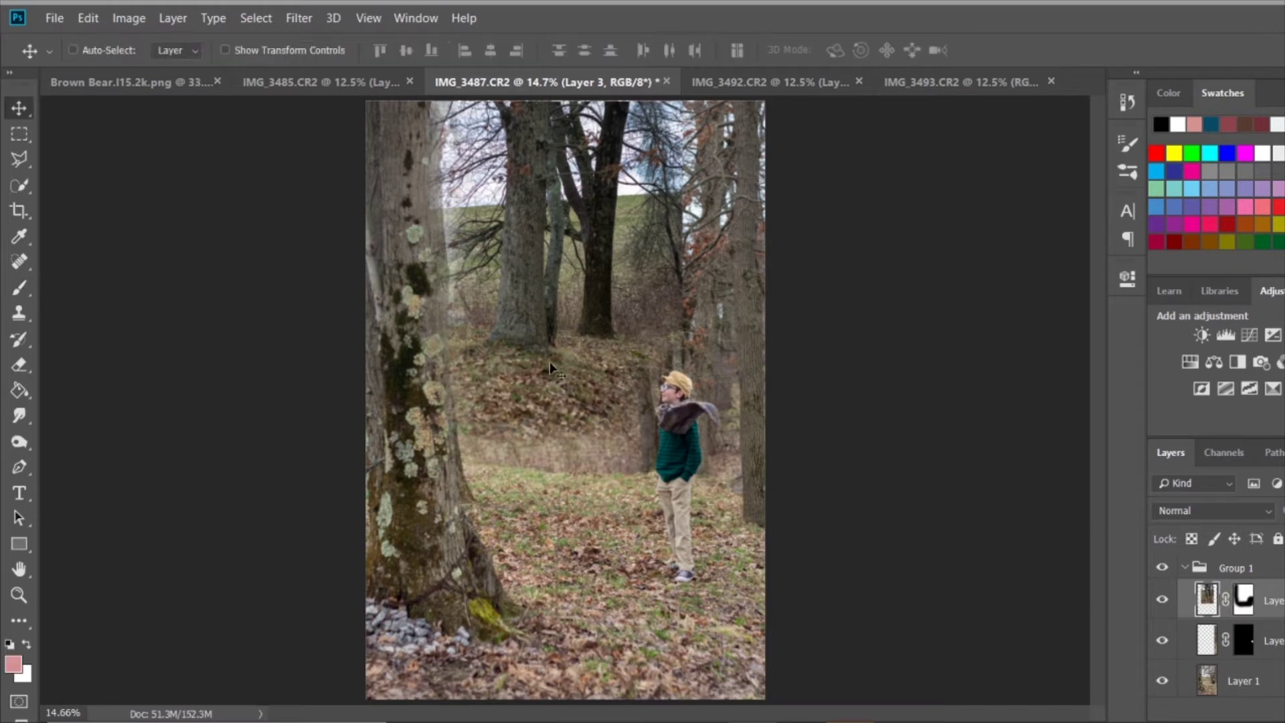
pyautogui.moveTo(909, 425); pyautogui.dragTo(909, 463)
pyautogui.moveTo(535, 314); pyautogui.dragTo(499, 315)
# Paint black on the tree layer's mask to hide its left edge.
pyautogui.hotkey('ctrl', '\\')
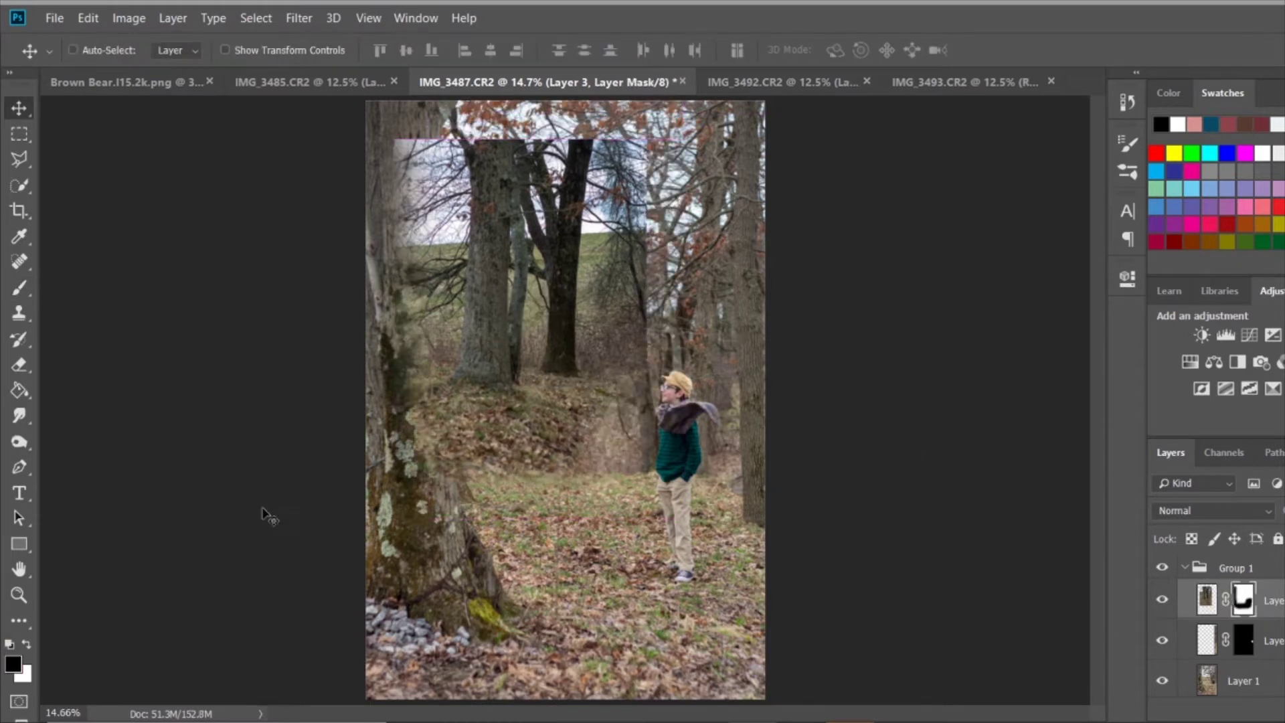
pyautogui.press('b')
pyautogui.press('d')
pyautogui.press('x')
pyautogui.moveTo(420, 151); pyautogui.dragTo(432, 420)
# Trace a Pen path along the tree trunk edge and convert it into a selection.
pyautogui.hotkey('ctrl', '2')
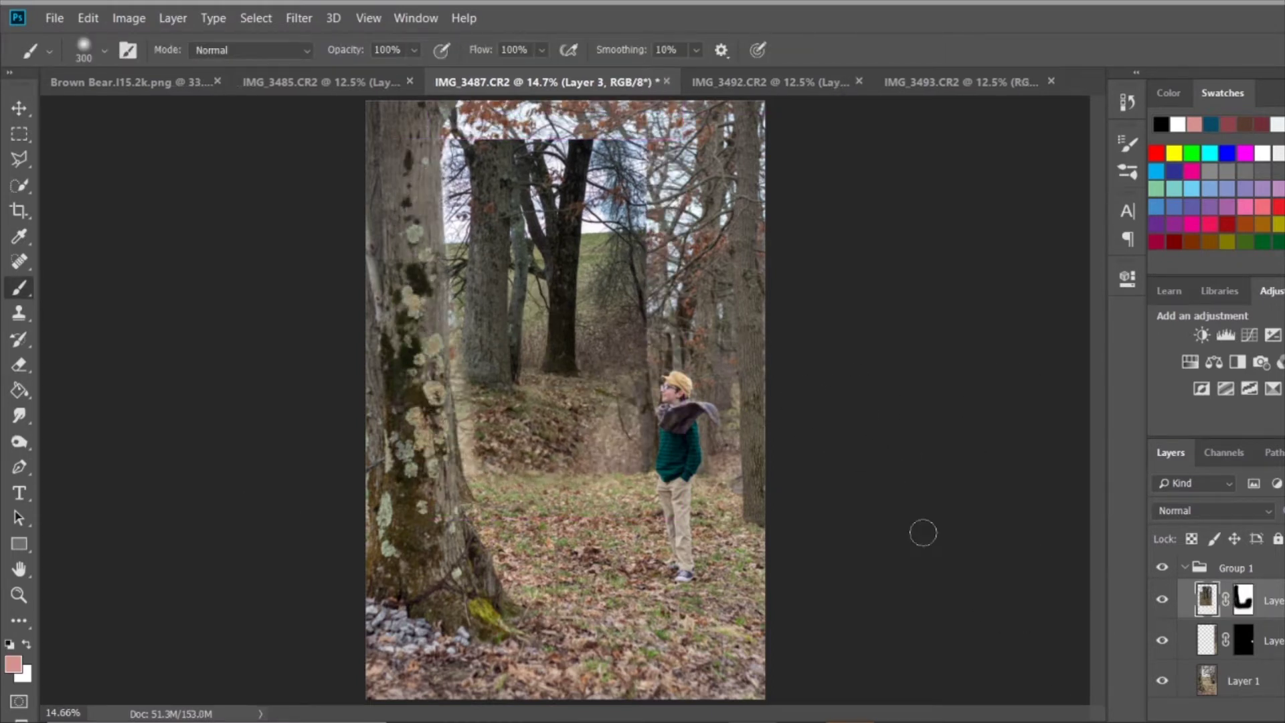
pyautogui.hotkey('ctrl', '+')
pyautogui.hotkey('ctrl', '+')
pyautogui.hotkey('ctrl', '\\')
pyautogui.press('p')
pyautogui.click(636, 529)
pyautogui.hotkey('ctrl', '0')
pyautogui.click(215, 49)
pyautogui.click(855, 121)
# Paint the mask to reveal the tree inside the selection and a darker leafy band along the hillside base.
pyautogui.press('b')
pyautogui.press('x')
pyautogui.moveTo(500, 519); pyautogui.dragTo(569, 475)
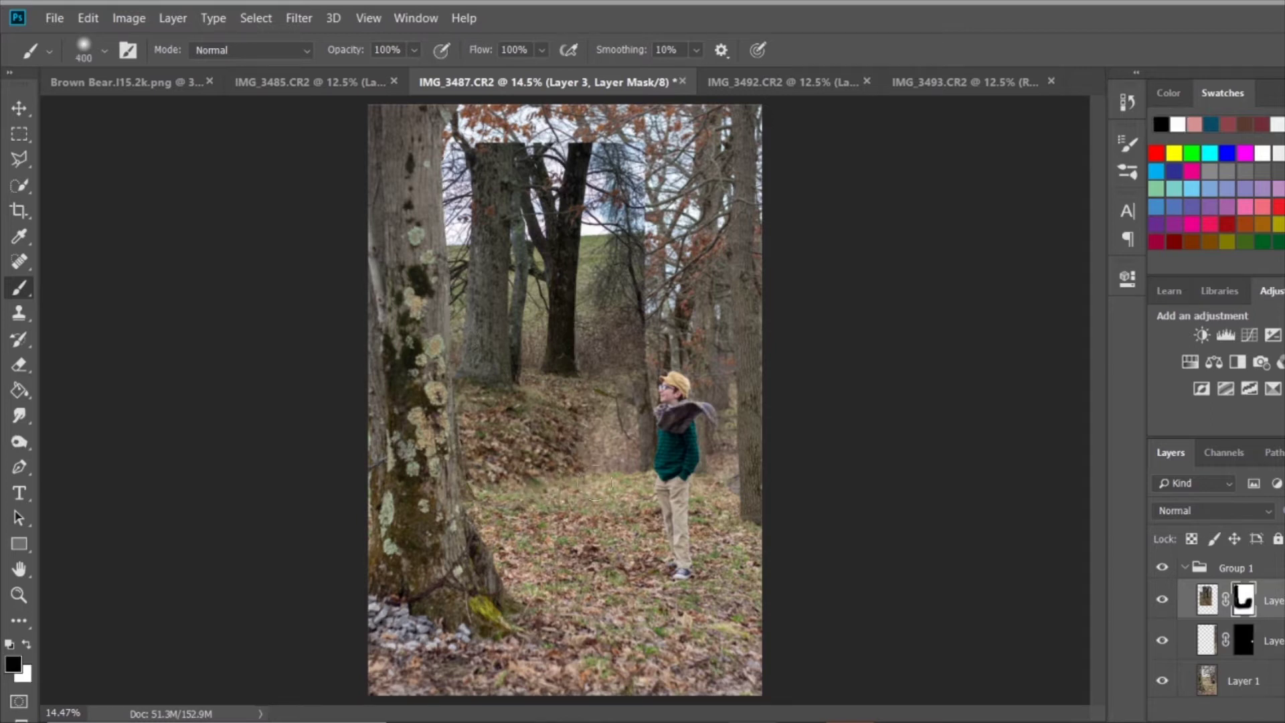
pyautogui.scroll(4, 554, 492)
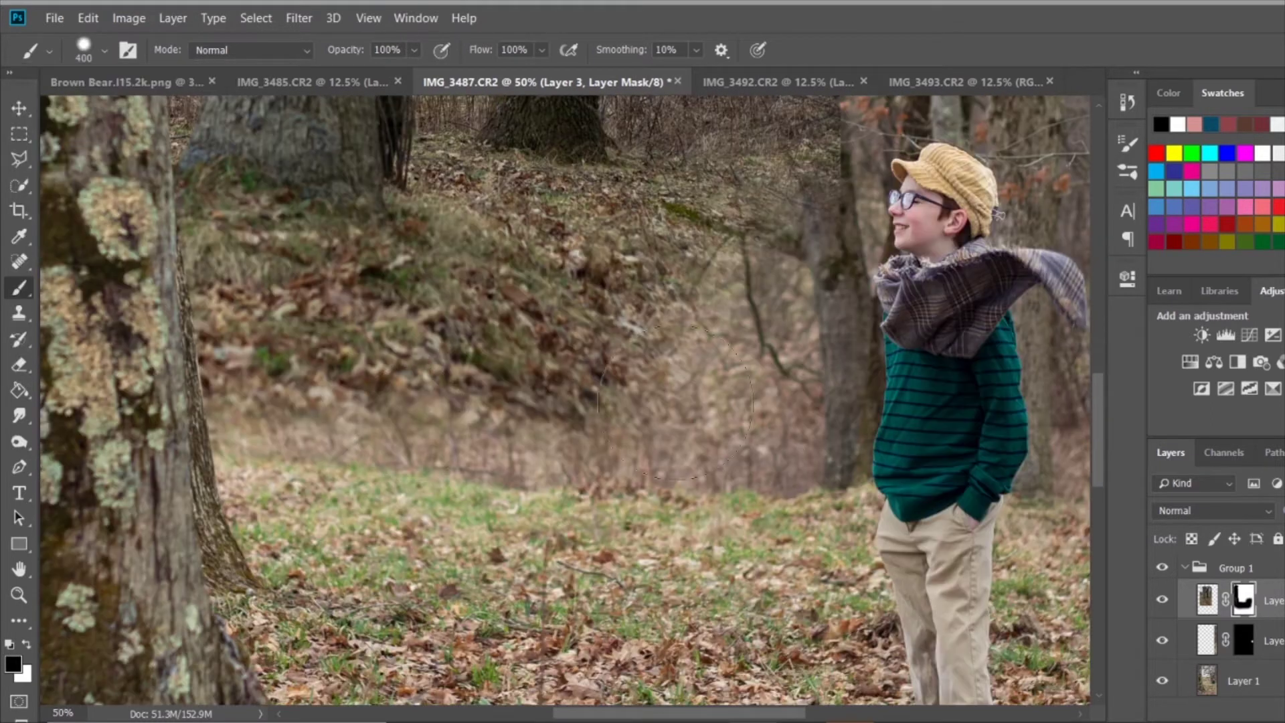
pyautogui.press('x')
pyautogui.moveTo(228, 445); pyautogui.dragTo(816, 472)
pyautogui.moveTo(221, 408)
pyautogui.mouseDown()
pyautogui.moveTo(479, 429)
pyautogui.moveTo(736, 348)
pyautogui.moveTo(749, 268)
pyautogui.moveTo(804, 335)
pyautogui.moveTo(678, 284)
pyautogui.mouseUp()
pyautogui.hotkey('ctrl', '0')
pyautogui.keyDown('ctrl'); pyautogui.click(1243, 599); pyautogui.keyUp('ctrl')
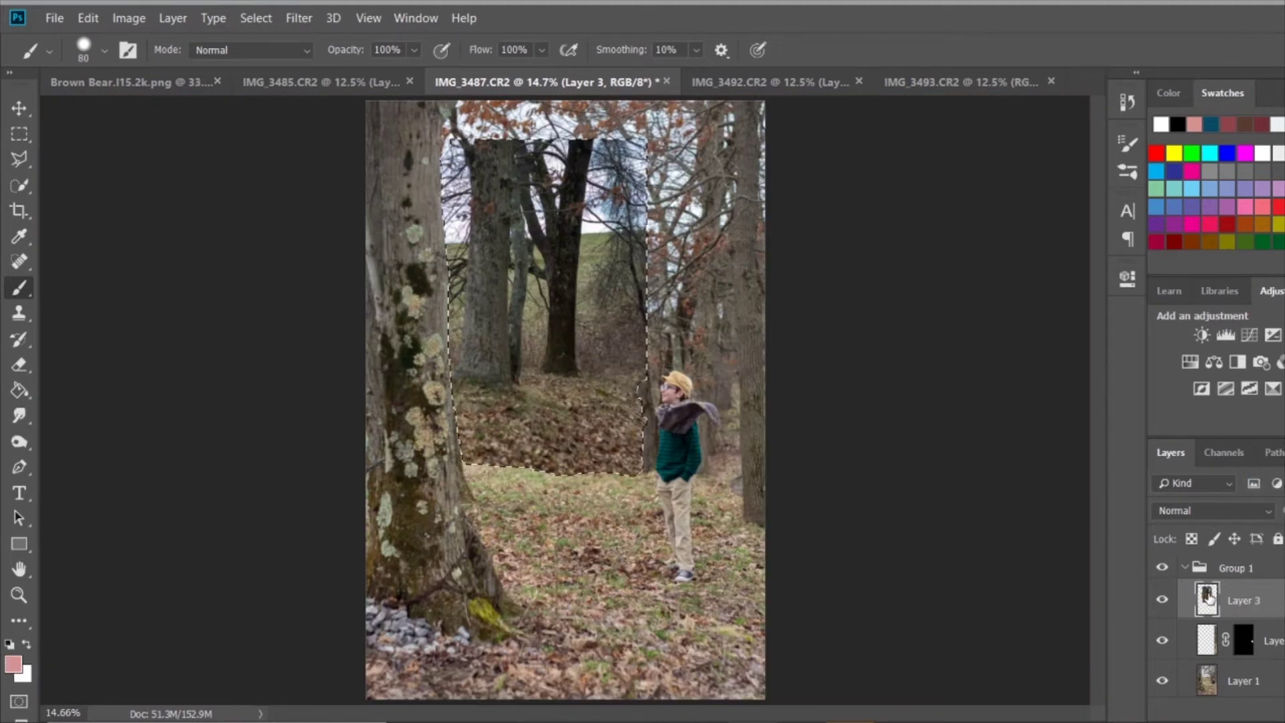
# Add a Brightness/Contrast adjustment at brightness 96 and merge it into the tree layer.
pyautogui.click(1202, 335)
pyautogui.moveTo(959, 385); pyautogui.dragTo(1036, 387)
pyautogui.hotkey('ctrl', 'e')
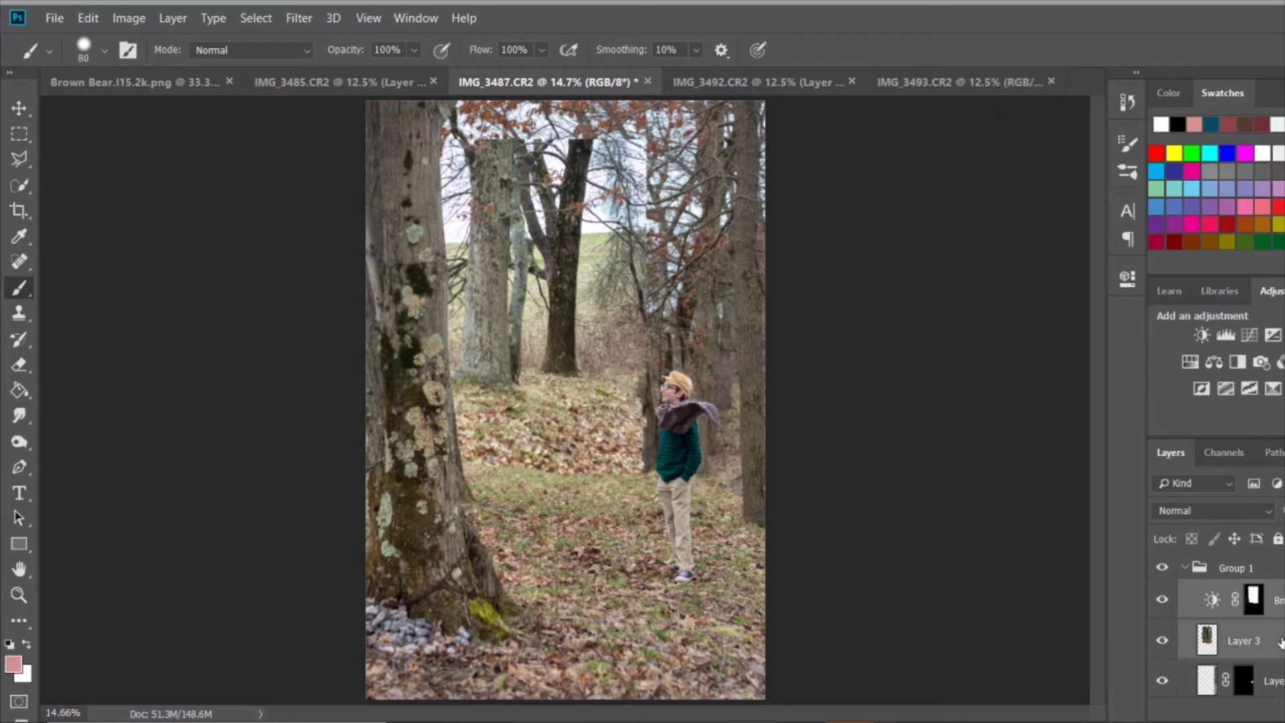
# Apply a 3.4 px Gaussian Blur to the hillside layer, then hide and delete that layer.
pyautogui.click(299, 18)
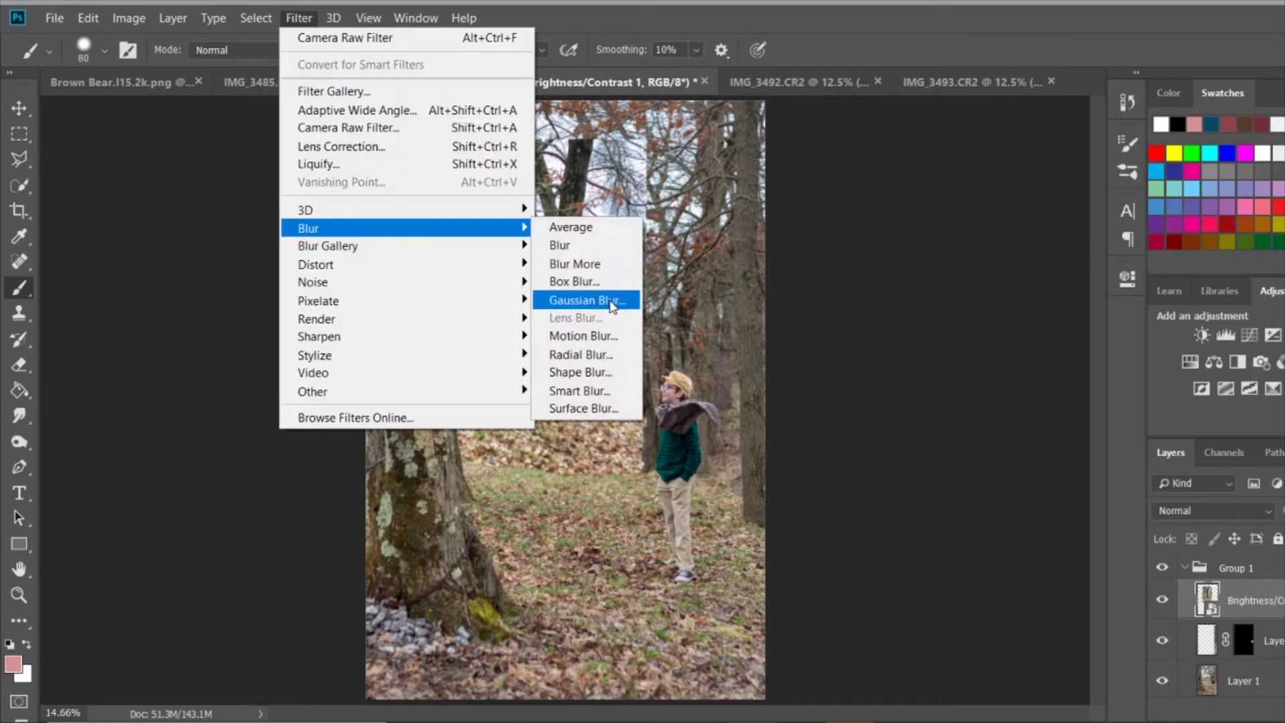
pyautogui.click(588, 296)
pyautogui.moveTo(1062, 387); pyautogui.dragTo(944, 388)
pyautogui.hotkey('ctrl', '+')
pyautogui.hotkey('ctrl', '+')
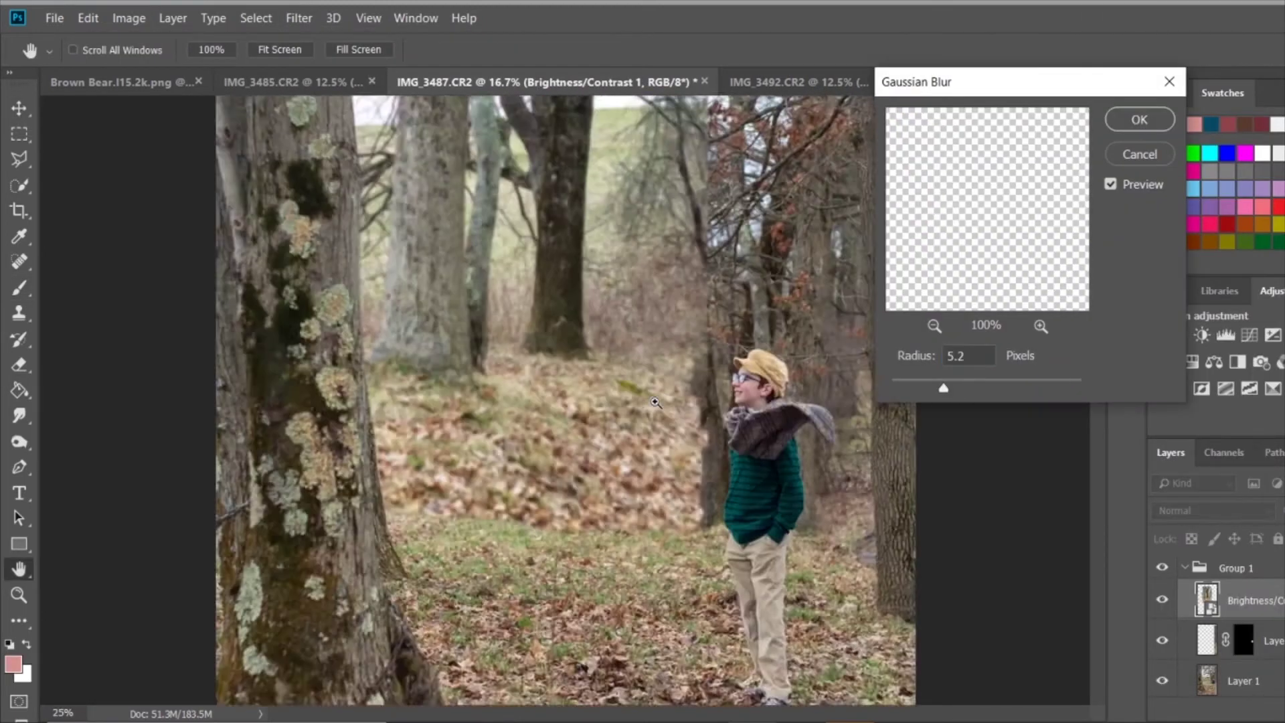
pyautogui.hotkey('ctrl', '+')
pyautogui.hotkey('ctrl', '+')
pyautogui.hotkey('ctrl', '+')
pyautogui.moveTo(944, 389); pyautogui.dragTo(926, 391)
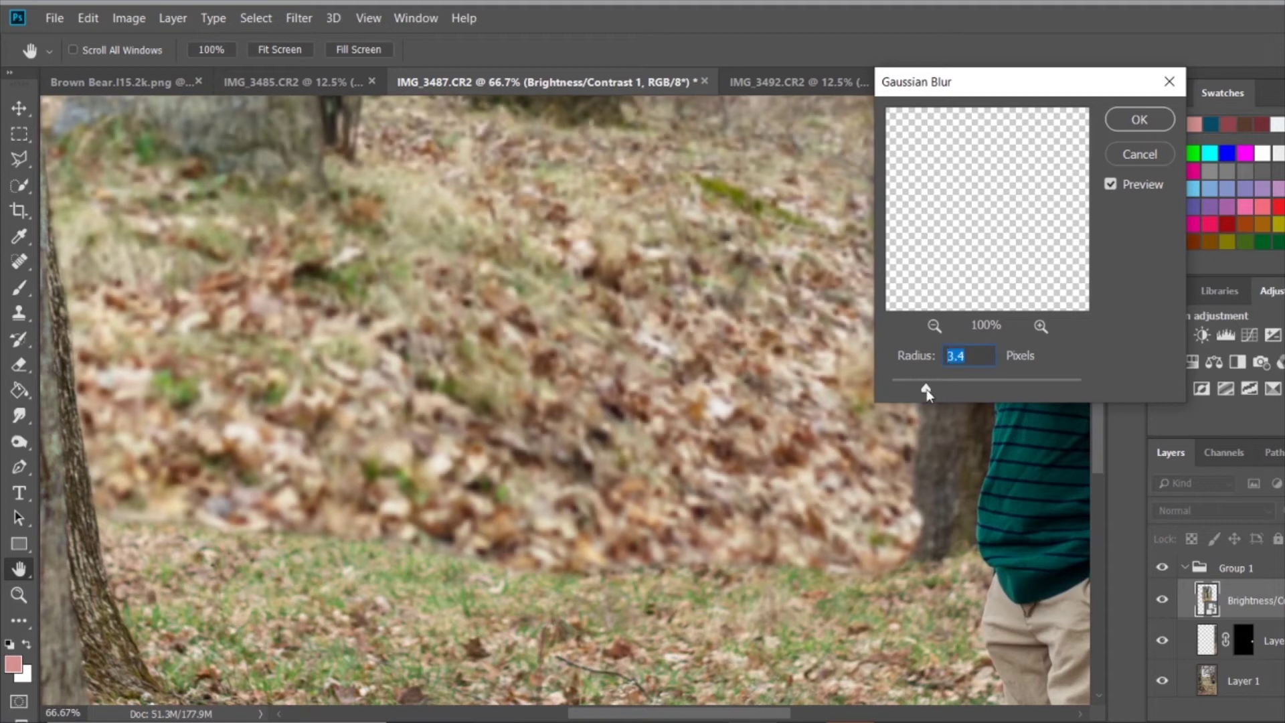
pyautogui.press('Return')
pyautogui.hotkey('ctrl', '0')
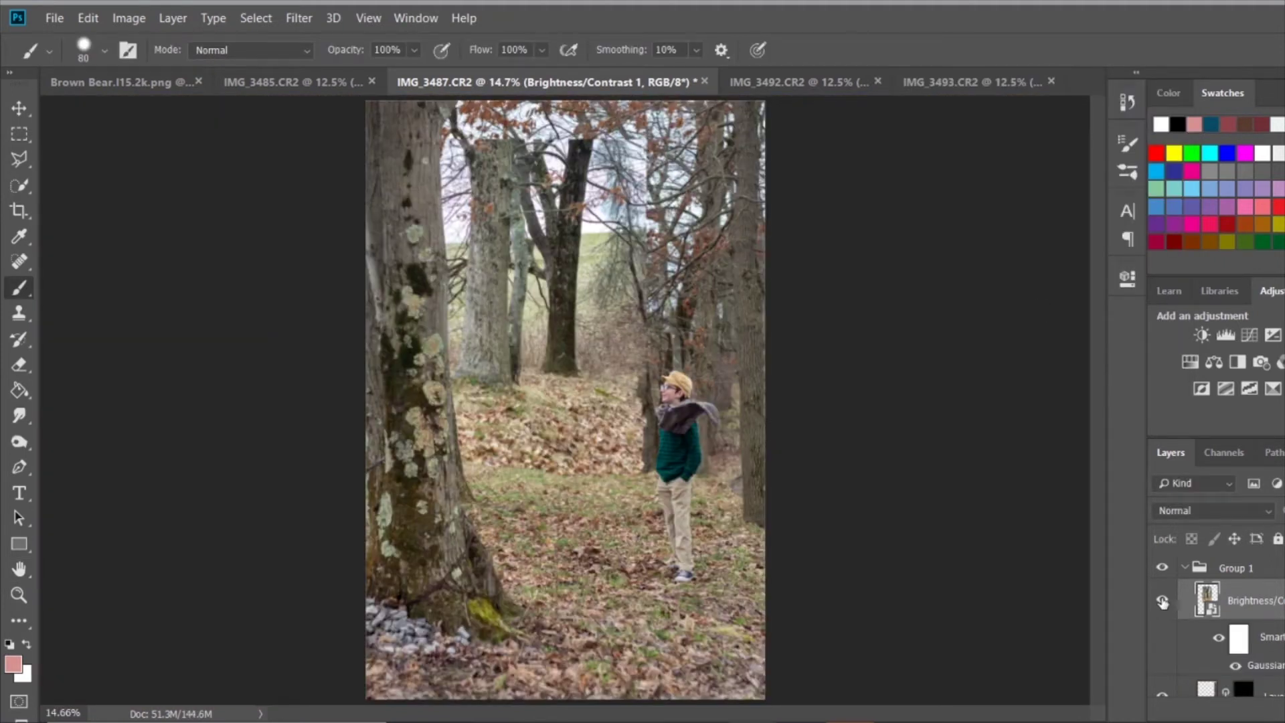
pyautogui.click(1163, 602)
pyautogui.press('Delete')
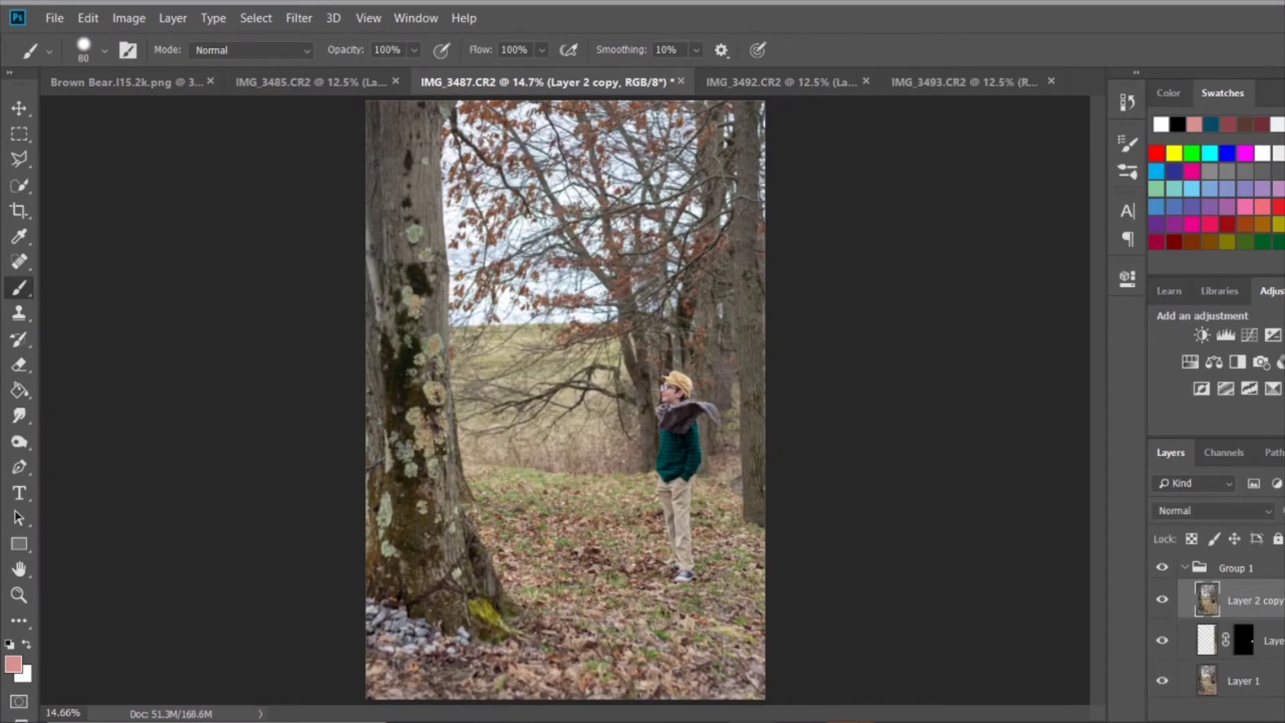
# Crop the image tighter from the bottom, top and left.
pyautogui.press('c')
pyautogui.moveTo(566, 700); pyautogui.dragTo(566, 610)
pyautogui.moveTo(569, 100)
pyautogui.mouseDown()
pyautogui.moveTo(570, 187)
pyautogui.moveTo(570, 177)
pyautogui.mouseUp()
pyautogui.moveTo(366, 400); pyautogui.dragTo(376, 403)
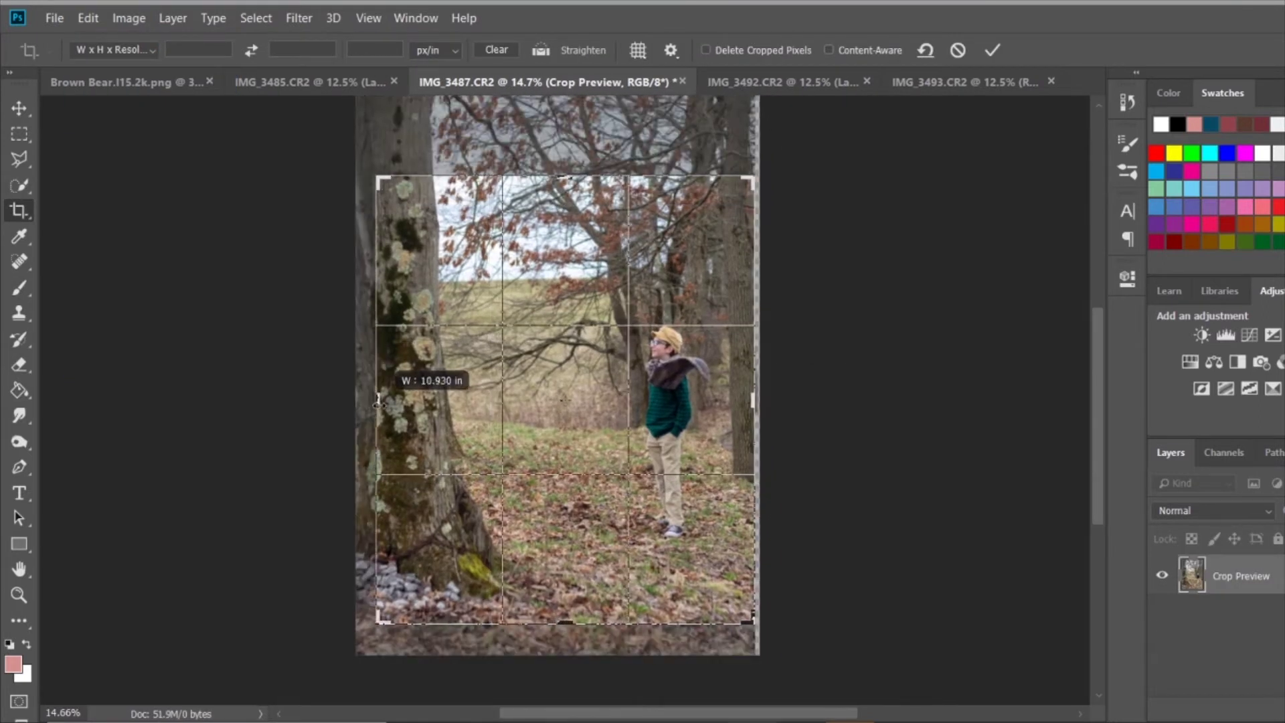
pyautogui.click(992, 49)
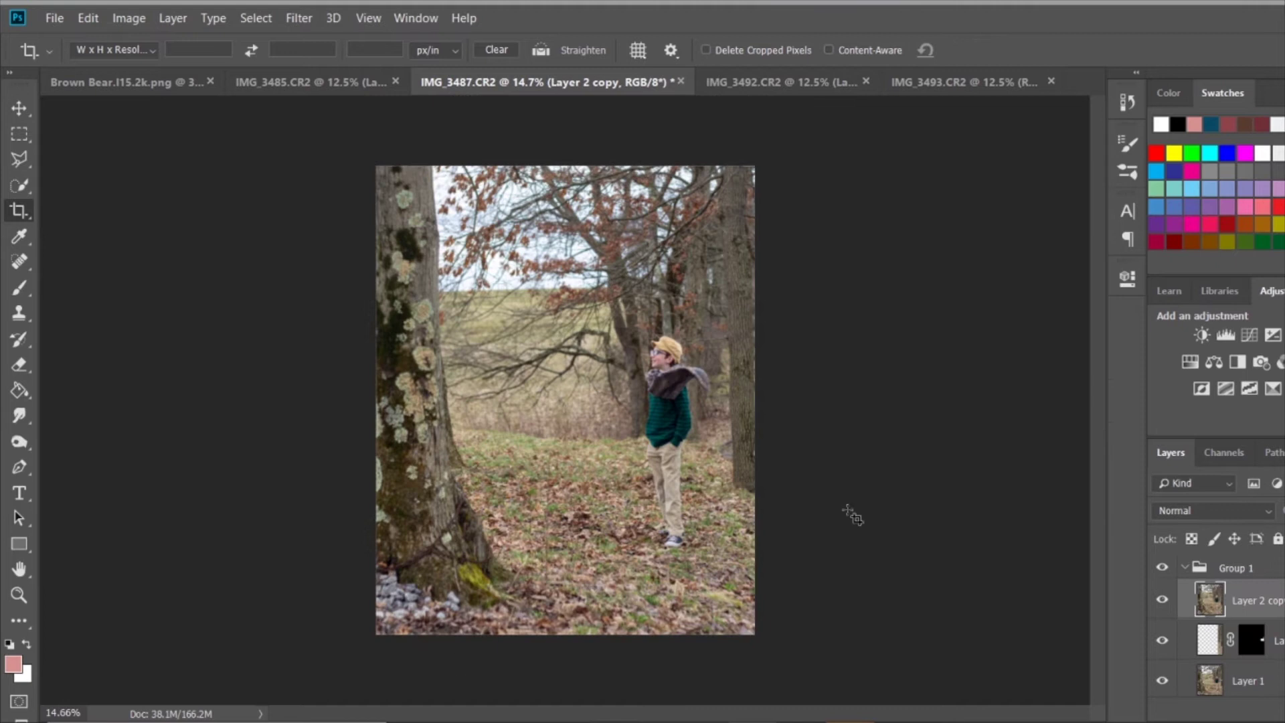
# Duplicate the forest layer, stretch its top upward to about 177% height, and merge.
pyautogui.hotkey('ctrl', 'j')
pyautogui.press('m')
pyautogui.moveTo(368, 160); pyautogui.dragTo(808, 328)
pyautogui.hotkey('ctrl', 't')
pyautogui.moveTo(566, 166); pyautogui.dragTo(566, 115)
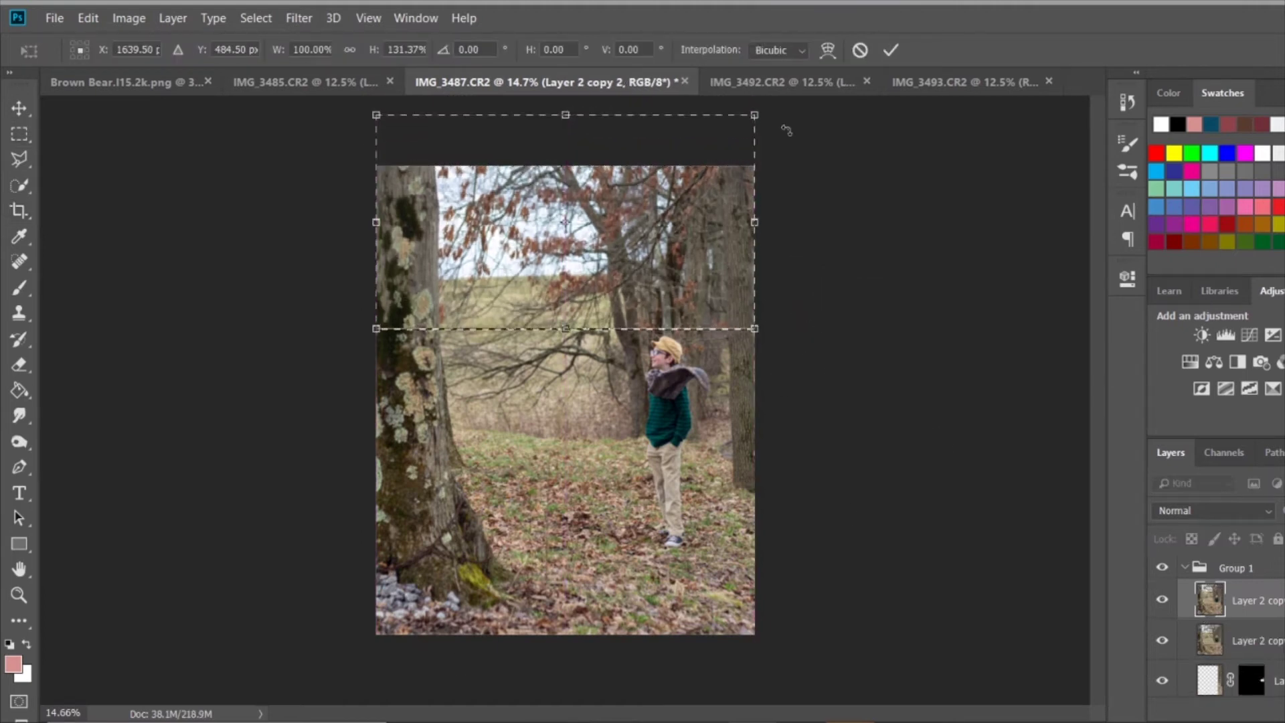
pyautogui.press('Return')
pyautogui.moveTo(375, 166); pyautogui.dragTo(832, 424)
pyautogui.hotkey('ctrl', 't')
pyautogui.moveTo(566, 166); pyautogui.dragTo(569, 6)
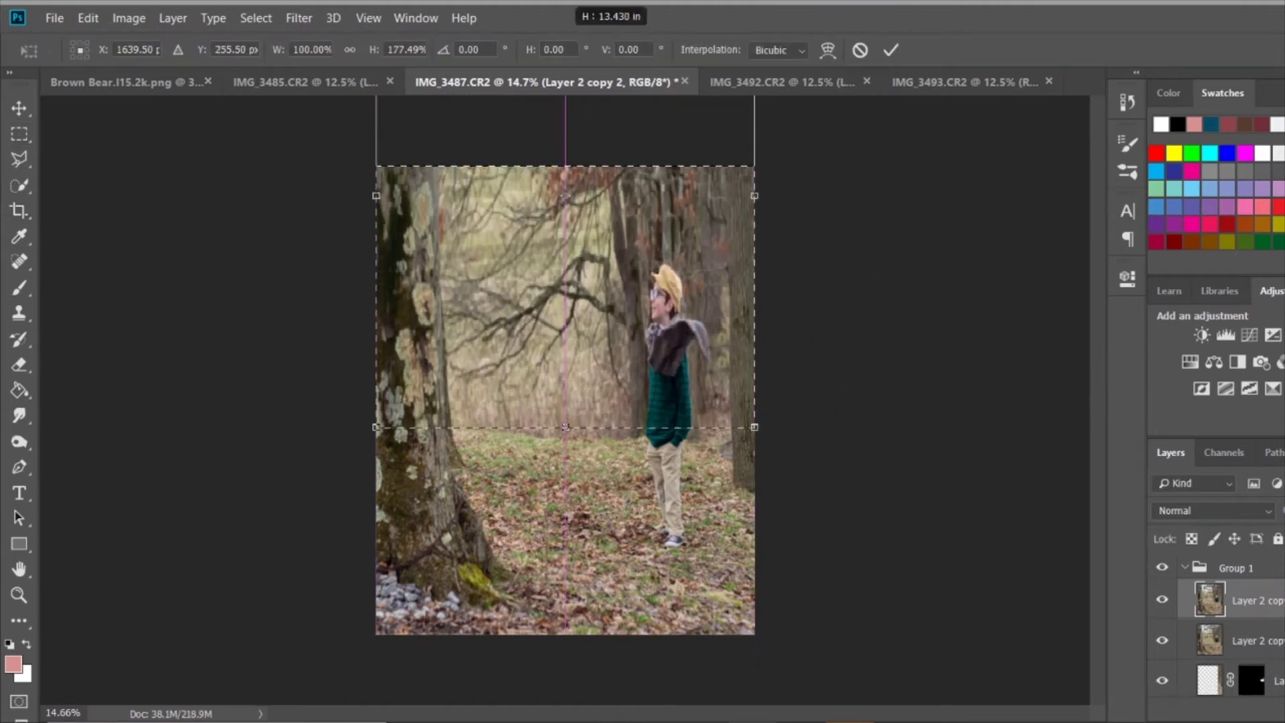
pyautogui.press('Return')
pyautogui.hotkey('ctrl', 'd')
pyautogui.hotkey('ctrl', 'e')
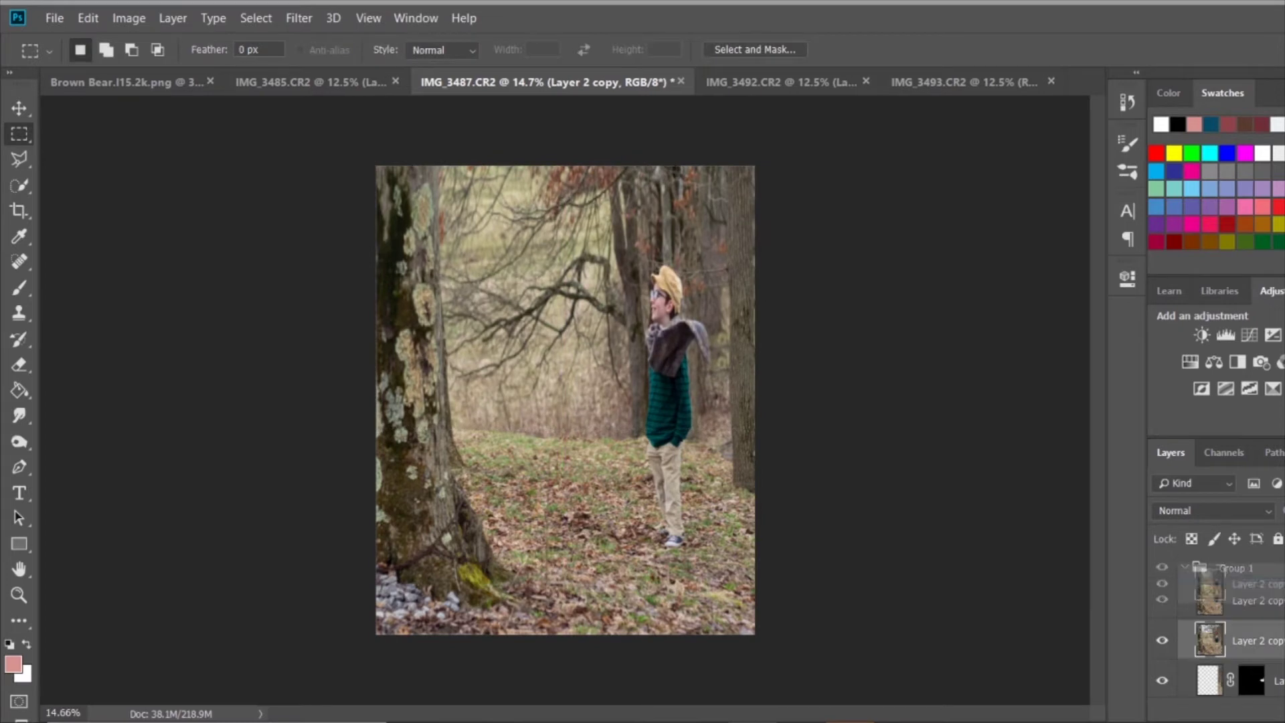
# Mask the stretched layer and paint black over the bright sky across the top.
pyautogui.press('b')
pyautogui.press('d')
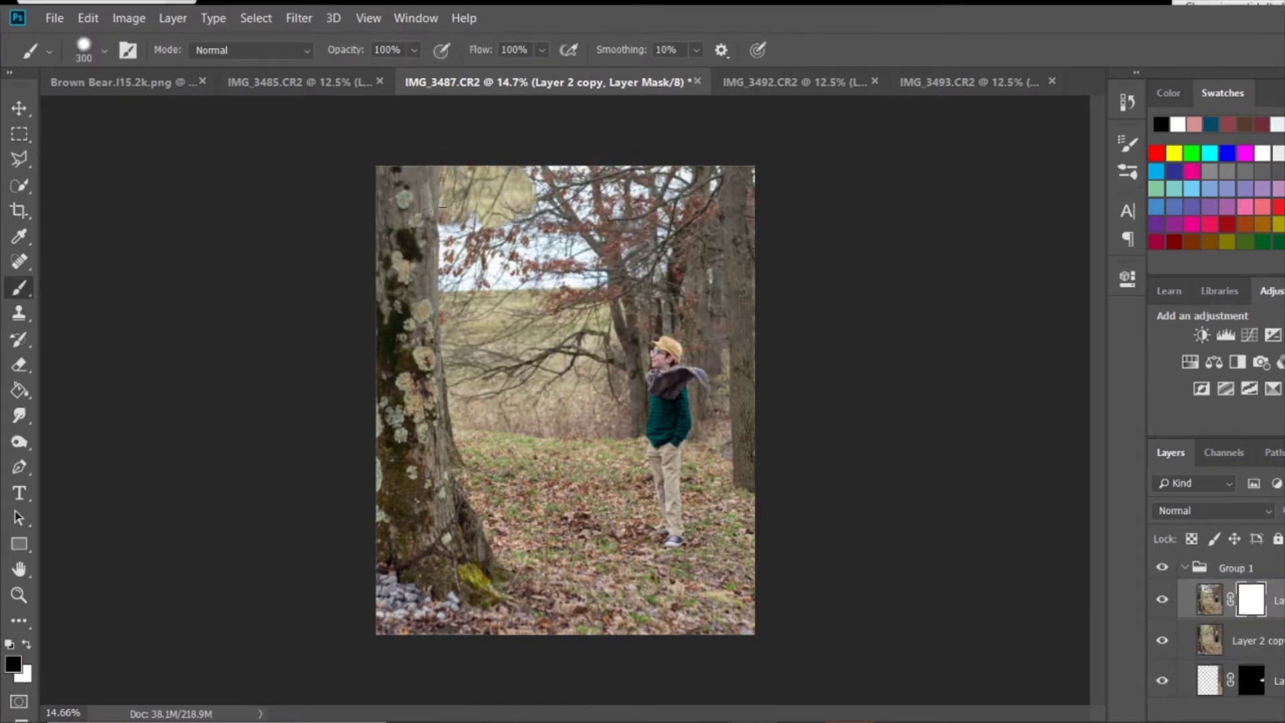
pyautogui.moveTo(442, 166); pyautogui.dragTo(692, 214)
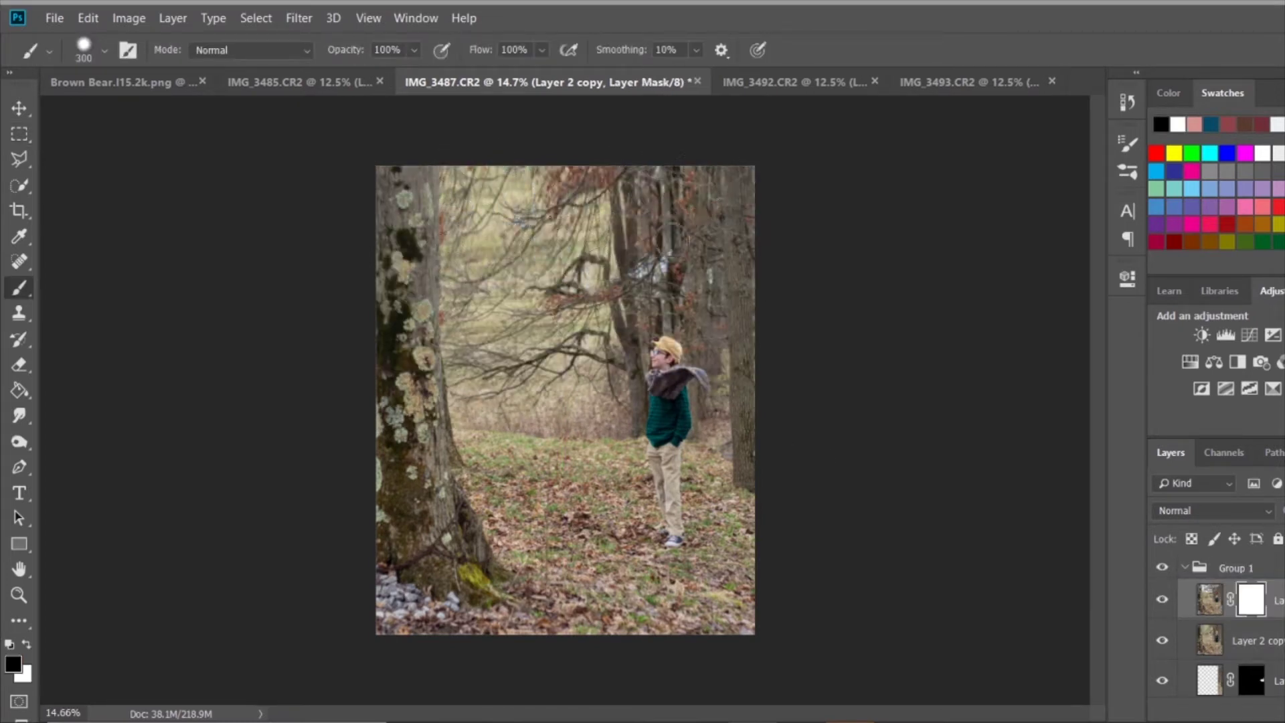
pyautogui.hotkey('ctrl', '+')
pyautogui.hotkey('ctrl', '+')
pyautogui.hotkey('ctrl', '+')
pyautogui.scroll(3, 790, 309)
pyautogui.press('[')
pyautogui.press('[')
pyautogui.press('[')
pyautogui.press('x')
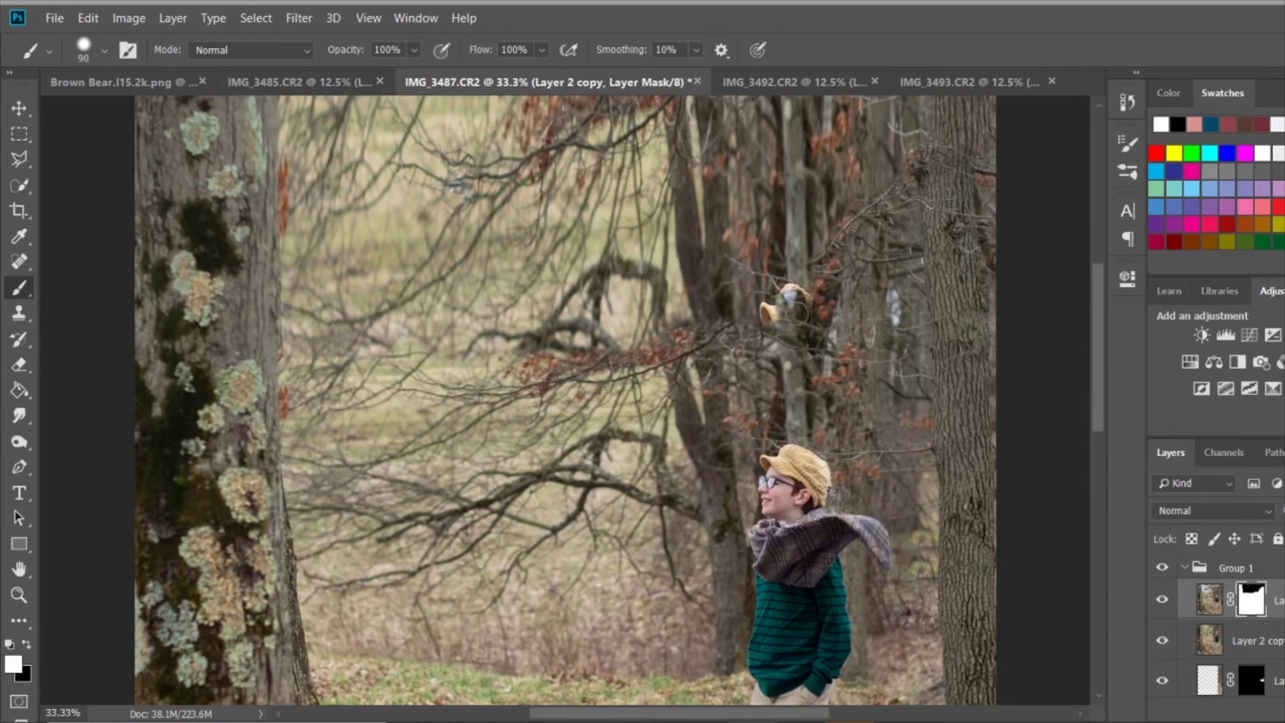
pyautogui.hotkey('ctrl', '0')
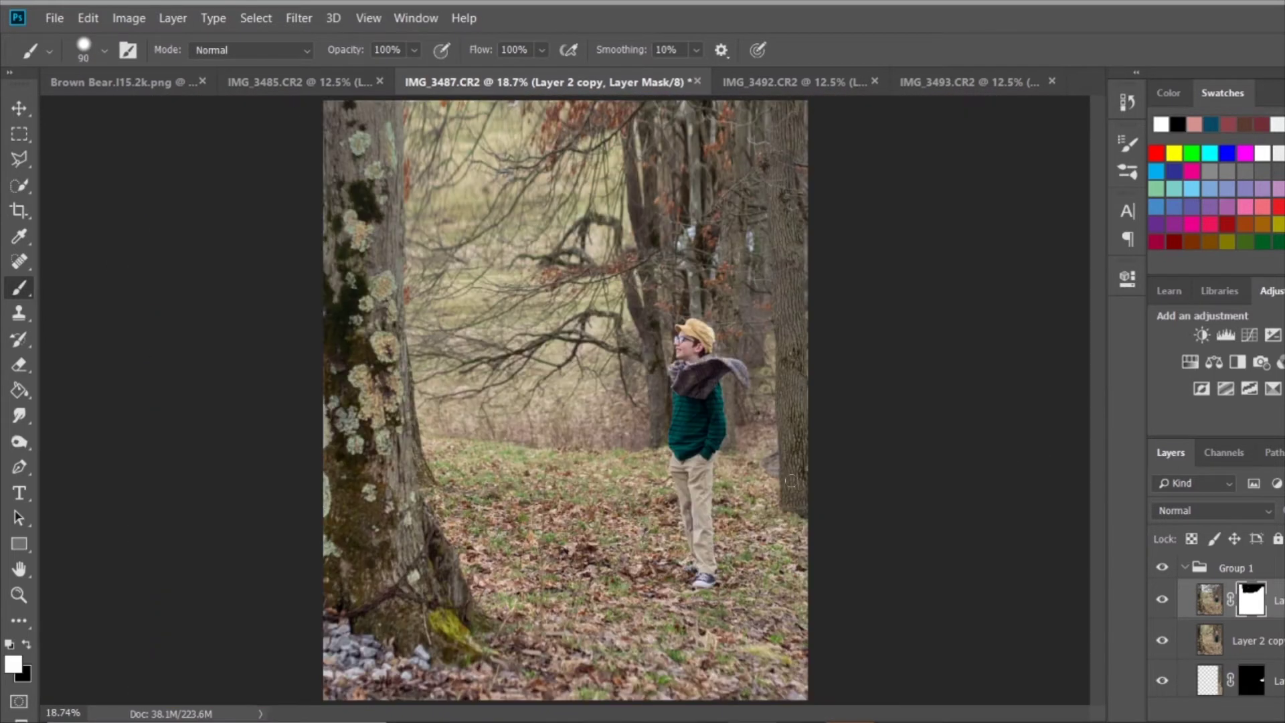
# Stamp a merged copy and clone bark texture at 91% opacity over the white sky patches.
pyautogui.hotkey('ctrl', 'alt', 'shift', 'e')
pyautogui.hotkey('ctrl', '+')
pyautogui.hotkey('ctrl', '+')
pyautogui.hotkey('ctrl', '+')
pyautogui.scroll(5, 1032, 451)
pyautogui.hscroll(5, 803, 361)
pyautogui.press('s')
pyautogui.press('9')
pyautogui.press('1')
pyautogui.moveTo(605, 286); pyautogui.dragTo(599, 315)
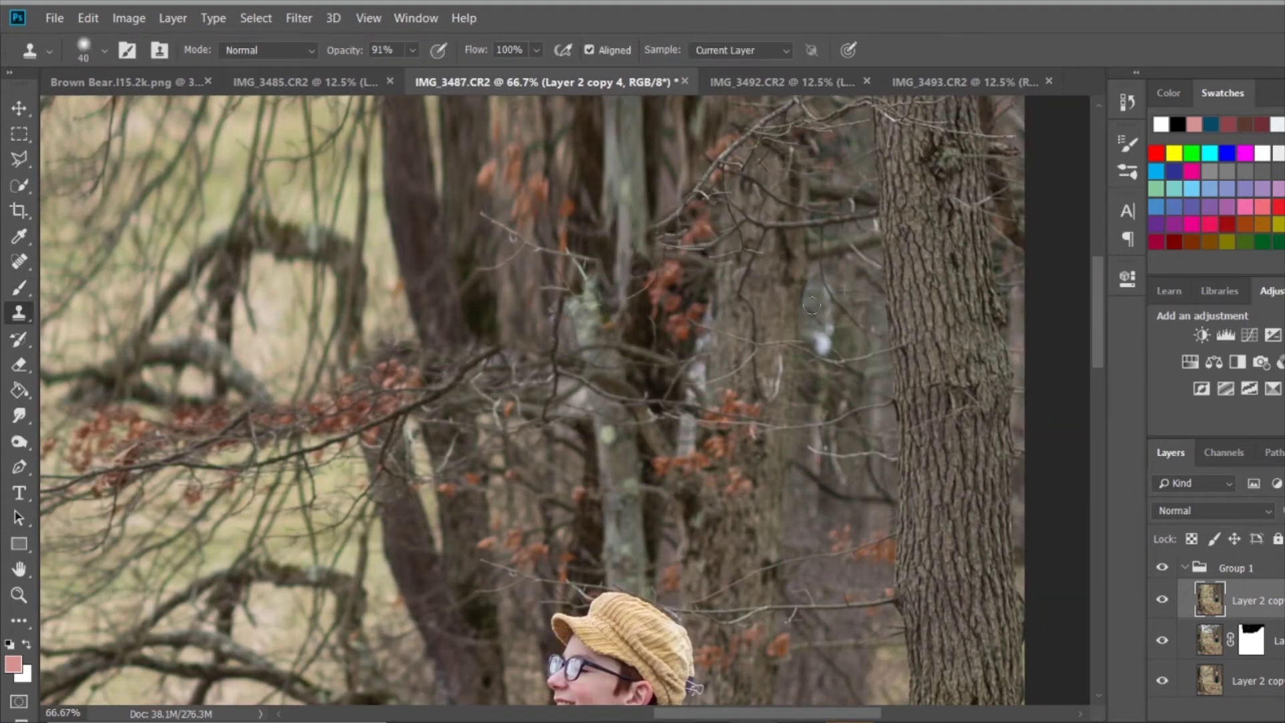
# Add a Brightness/Contrast adjustment layer with brightness lowered to -80.
pyautogui.hotkey('ctrl', '0')
pyautogui.click(1203, 335)
pyautogui.moveTo(957, 384); pyautogui.dragTo(897, 386)
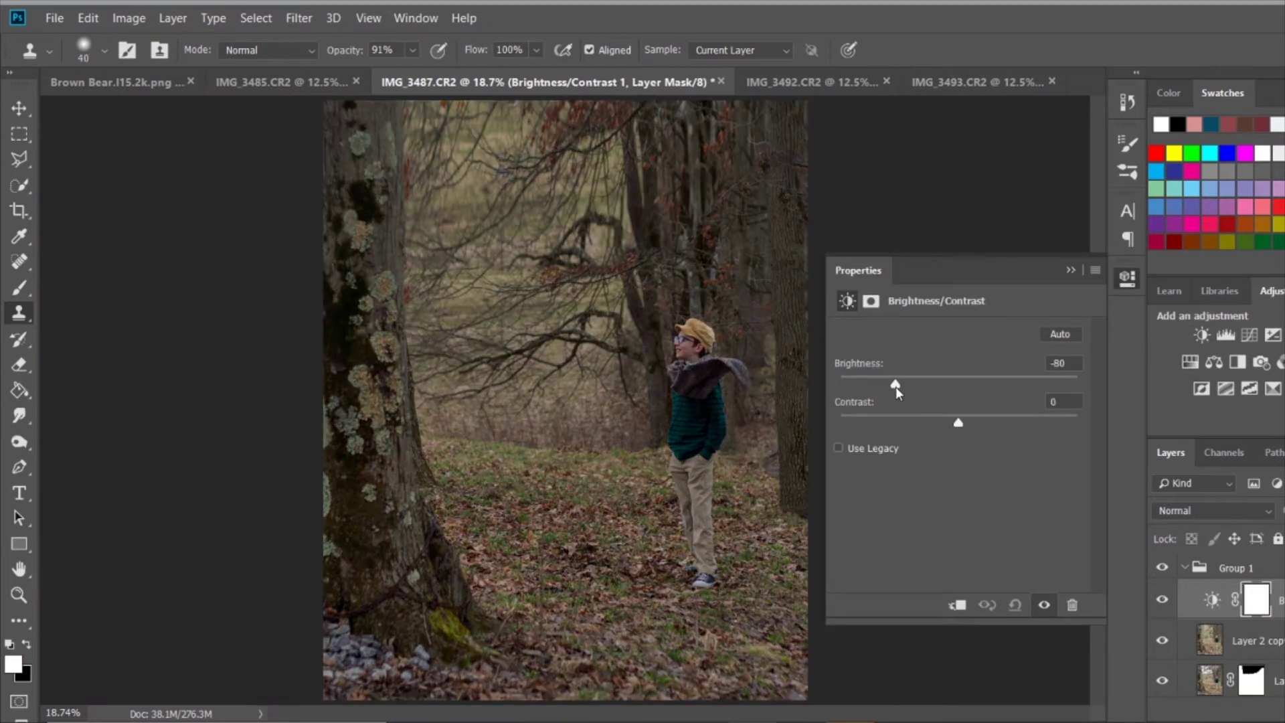
pyautogui.hotkey('ctrl', 'z')
pyautogui.click(1066, 277)
# Paint black on the adjustment's mask over the boy's scarf and trousers.
pyautogui.press('b')
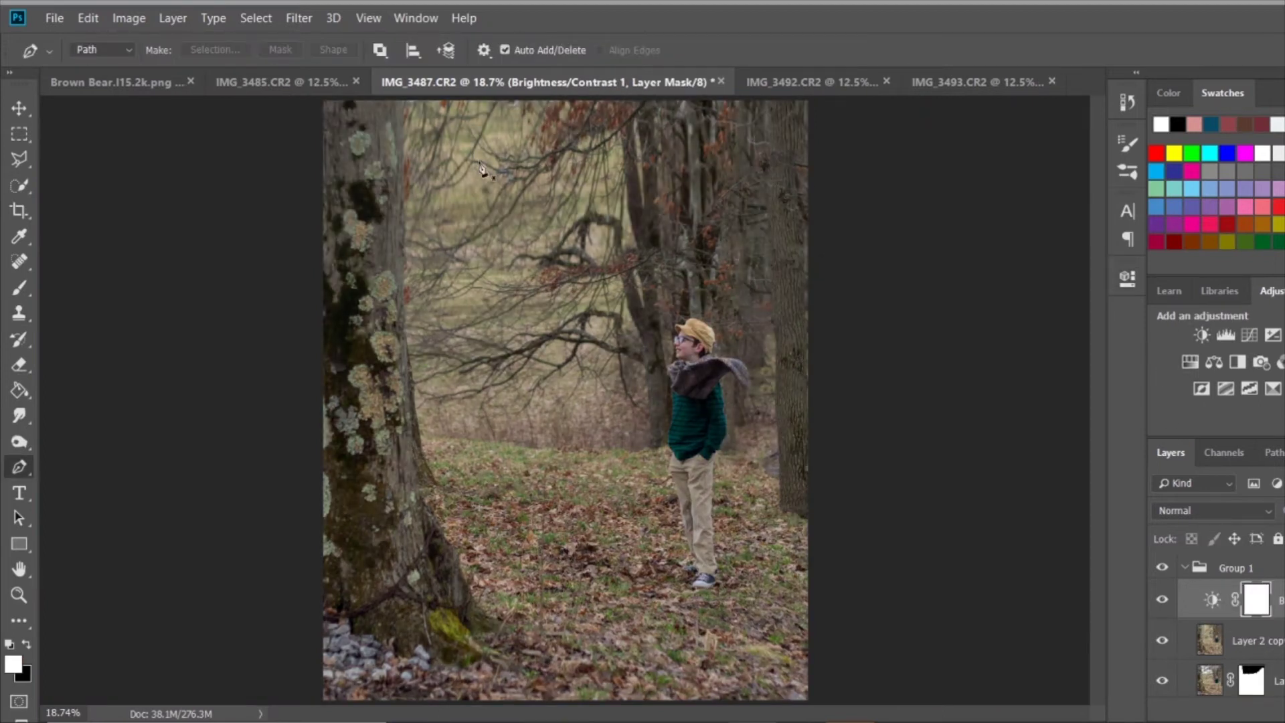
pyautogui.hotkey('ctrl', '+')
pyautogui.hotkey('ctrl', '+')
pyautogui.hotkey('ctrl', '+')
pyautogui.press('x')
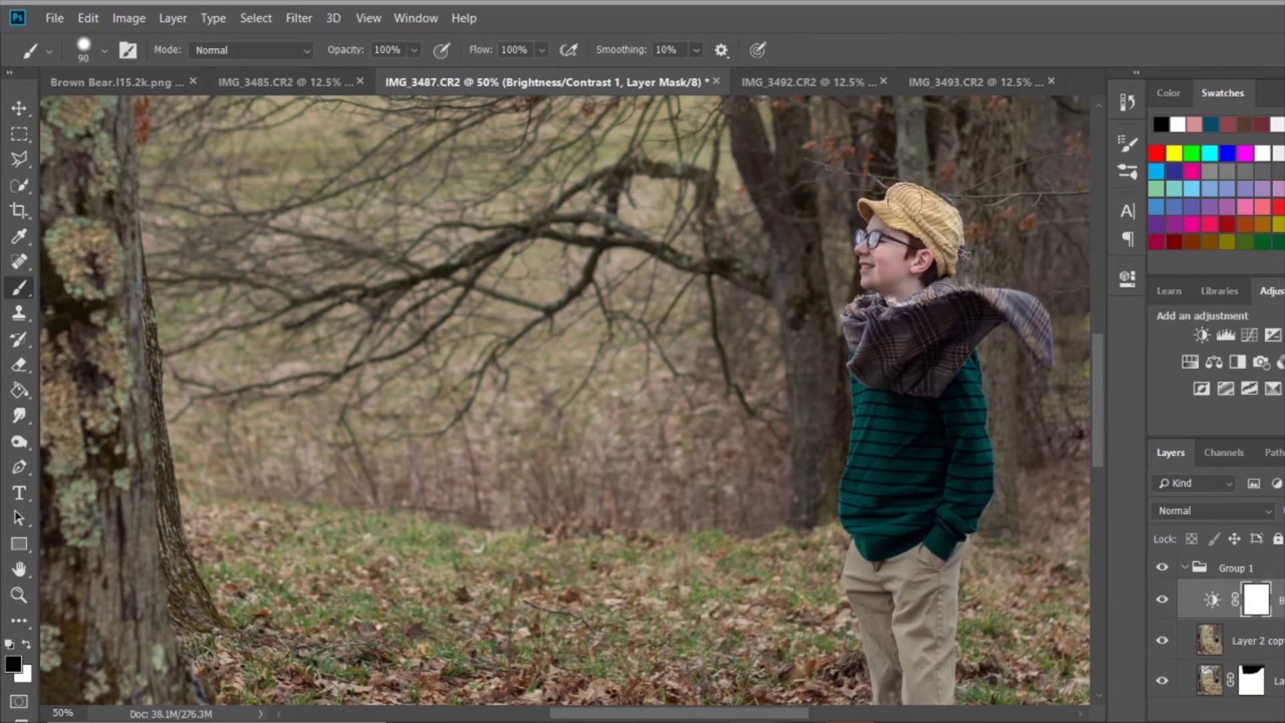
pyautogui.moveTo(864, 315)
pyautogui.mouseDown()
pyautogui.moveTo(897, 375)
pyautogui.moveTo(960, 344)
pyautogui.mouseUp()
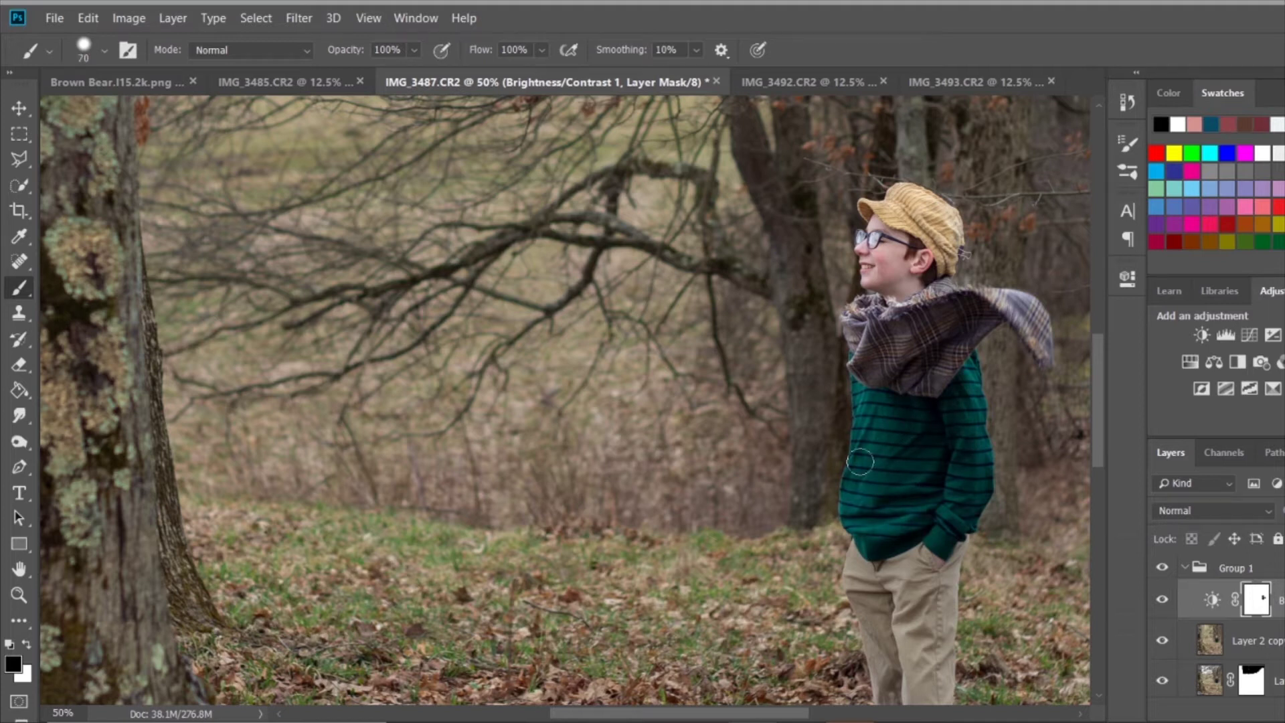
pyautogui.scroll(-3, 860, 462)
pyautogui.moveTo(870, 335)
pyautogui.mouseDown()
pyautogui.moveTo(921, 670)
pyautogui.moveTo(923, 551)
pyautogui.mouseUp()
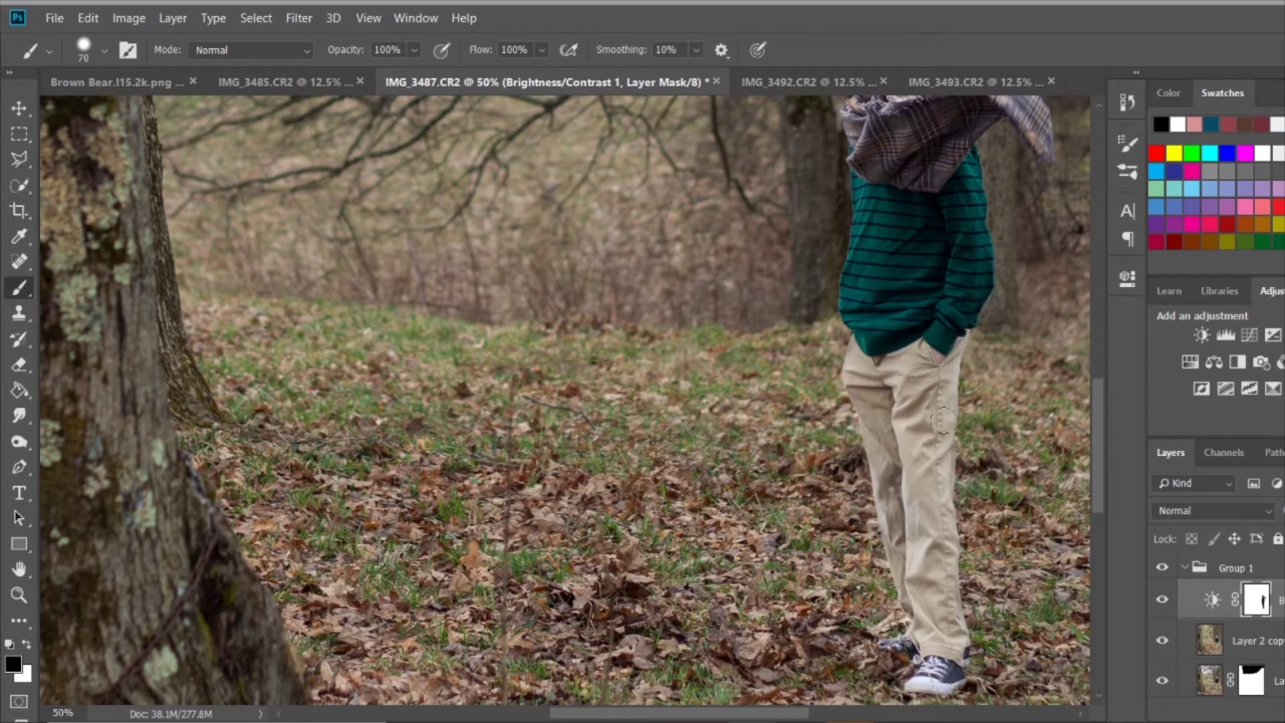
pyautogui.hotkey('ctrl', '0')
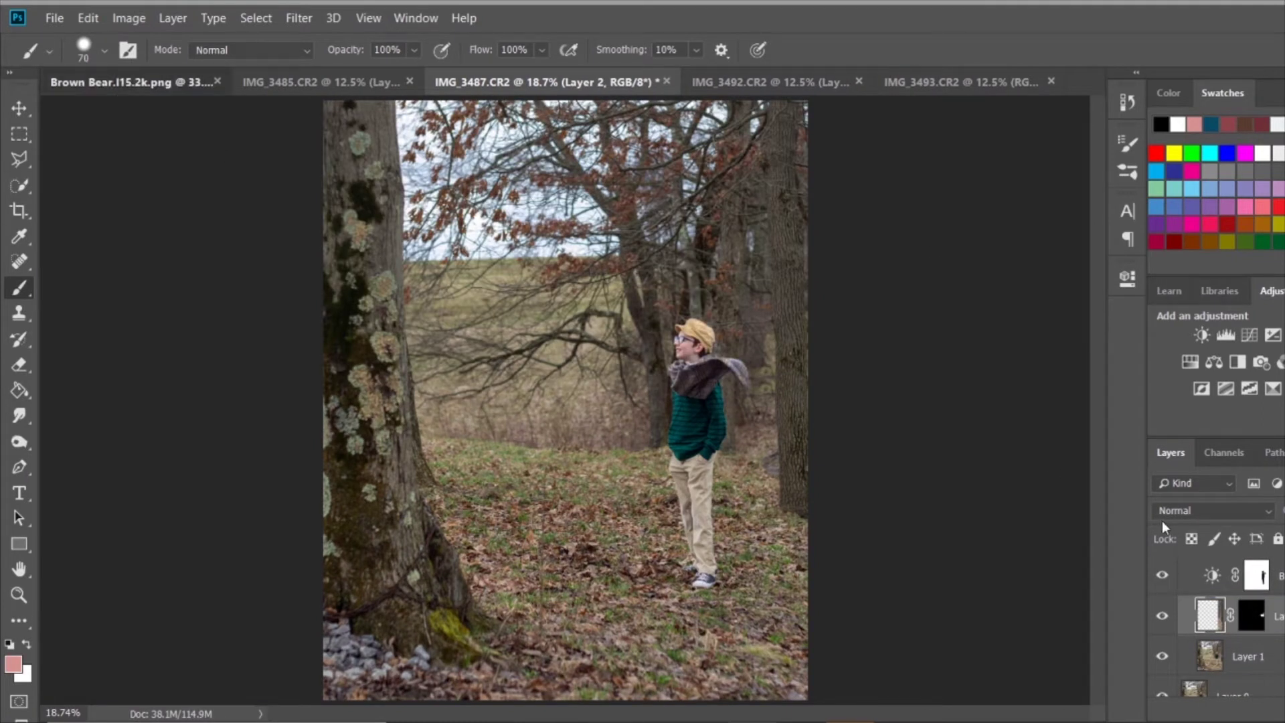
# Close the IMG_3485 document without saving changes.
pyautogui.click(131, 82)
pyautogui.click(322, 82)
pyautogui.click(474, 81)
pyautogui.click(787, 299)
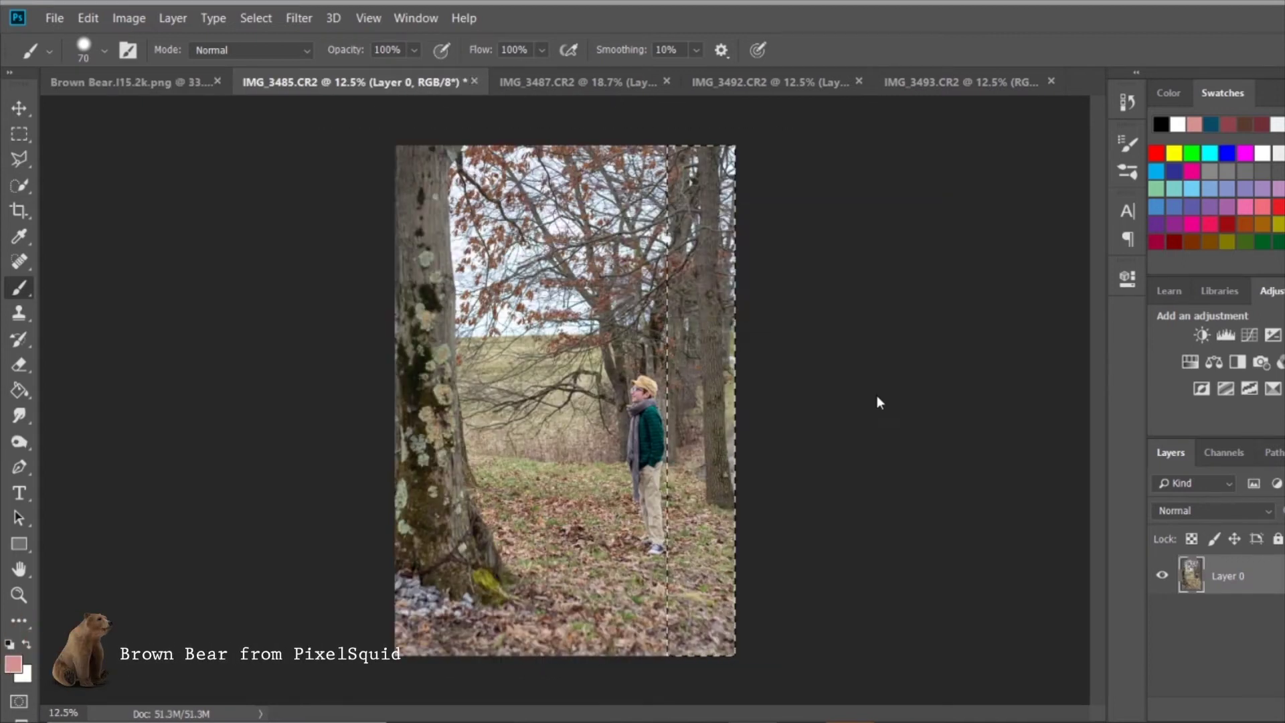
# Paste the bear into the forest scene, move it beside the tree, and scale it much larger.
pyautogui.hotkey('ctrl', 'v')
pyautogui.click(847, 263)
pyautogui.press('v')
pyautogui.moveTo(505, 494); pyautogui.dragTo(505, 403)
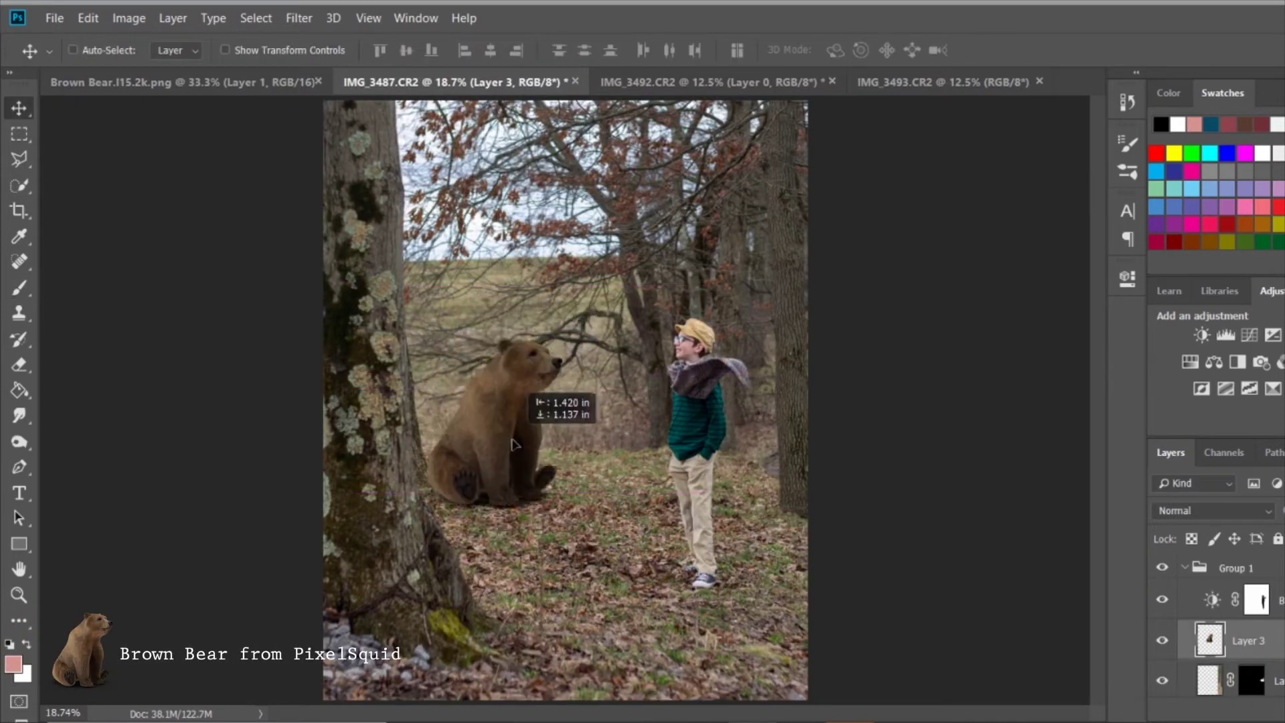
pyautogui.hotkey('ctrl', 't')
pyautogui.moveTo(529, 515); pyautogui.dragTo(822, 722)
pyautogui.press('Return')
# Hide the bear with a black mask, then reveal its edge along the trunk, lower body and paw.
pyautogui.press('b')
pyautogui.moveTo(596, 294)
pyautogui.mouseDown()
pyautogui.moveTo(606, 429)
pyautogui.moveTo(690, 672)
pyautogui.mouseUp()
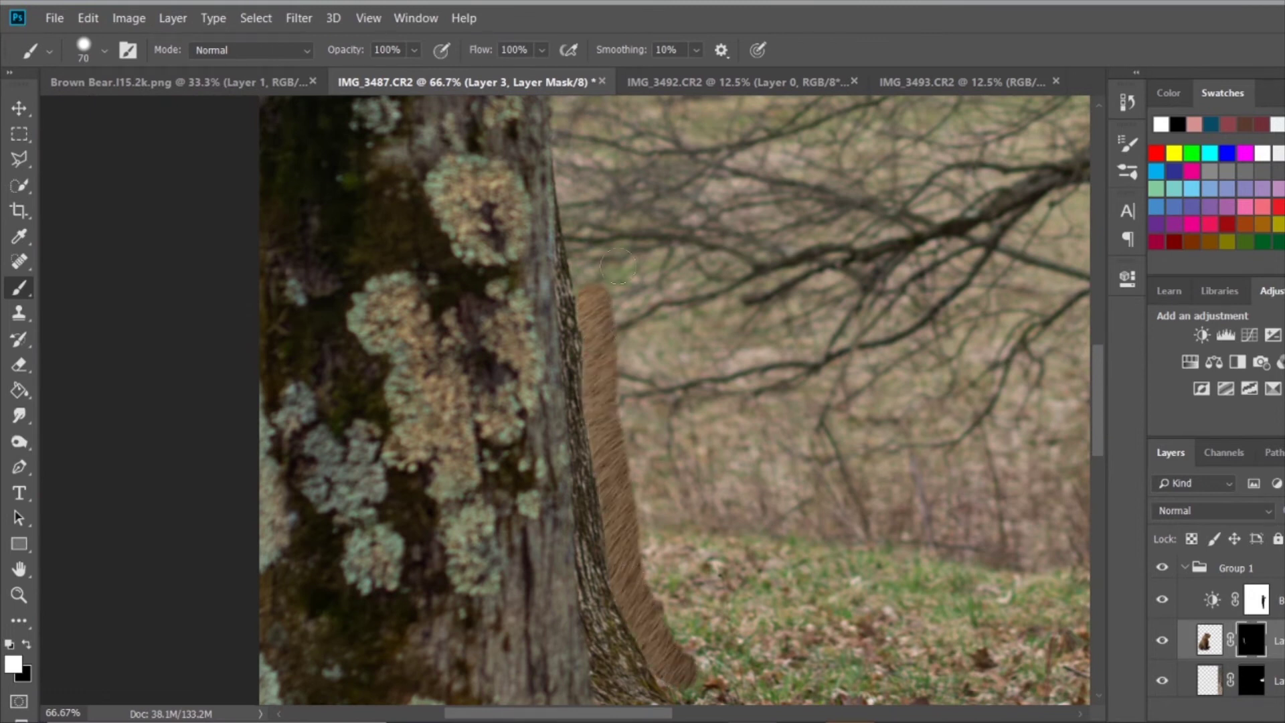
pyautogui.scroll(-5, 578, 177)
pyautogui.moveTo(669, 348); pyautogui.dragTo(857, 402)
pyautogui.moveTo(616, 382); pyautogui.dragTo(737, 482)
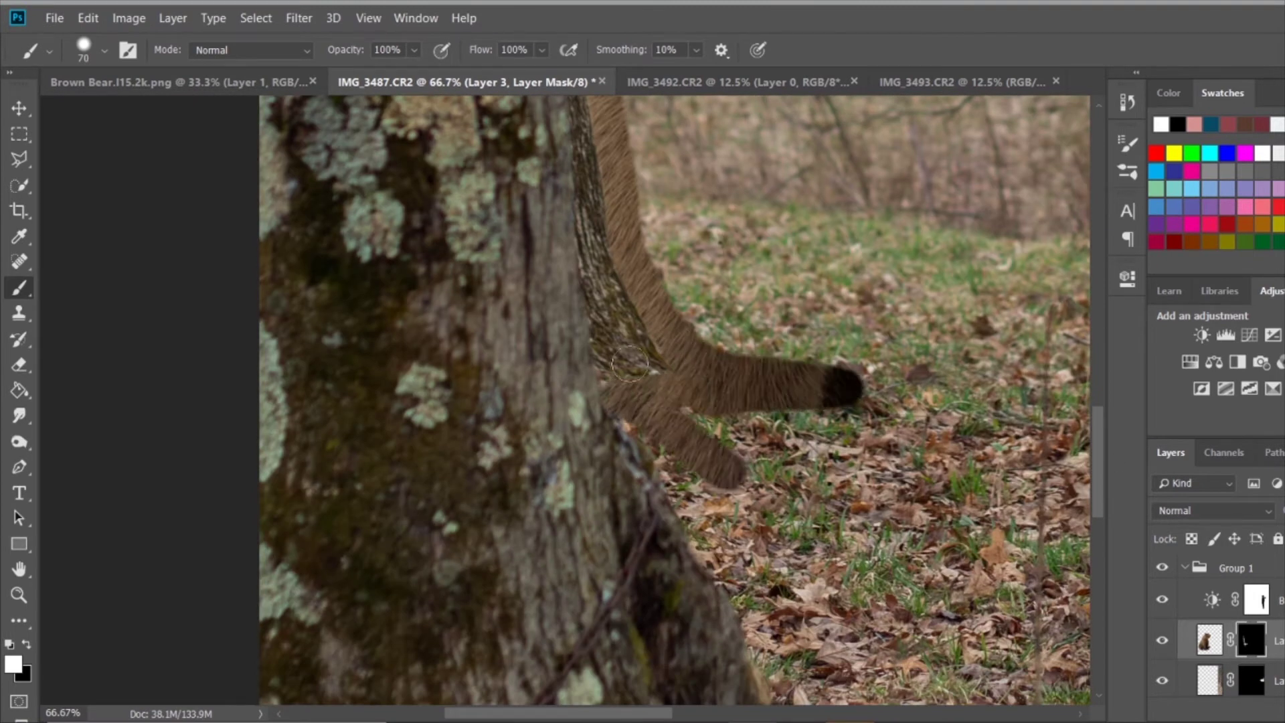
# Continue painting white on the mask to reveal more of the bear beside the trunk.
pyautogui.scroll(1, 654, 428)
pyautogui.scroll(3, 654, 428)
pyautogui.moveTo(569, 221); pyautogui.dragTo(605, 496)
pyautogui.scroll(-6, 642, 402)
pyautogui.moveTo(636, 308); pyautogui.dragTo(824, 650)
pyautogui.scroll(-5, 823, 649)
pyautogui.moveTo(783, 462)
pyautogui.mouseDown()
pyautogui.moveTo(870, 548)
pyautogui.moveTo(882, 395)
pyautogui.moveTo(774, 302)
pyautogui.moveTo(837, 201)
pyautogui.mouseUp()
pyautogui.hotkey('ctrl', '-')
pyautogui.hotkey('ctrl', '-')
pyautogui.hotkey('ctrl', '-')
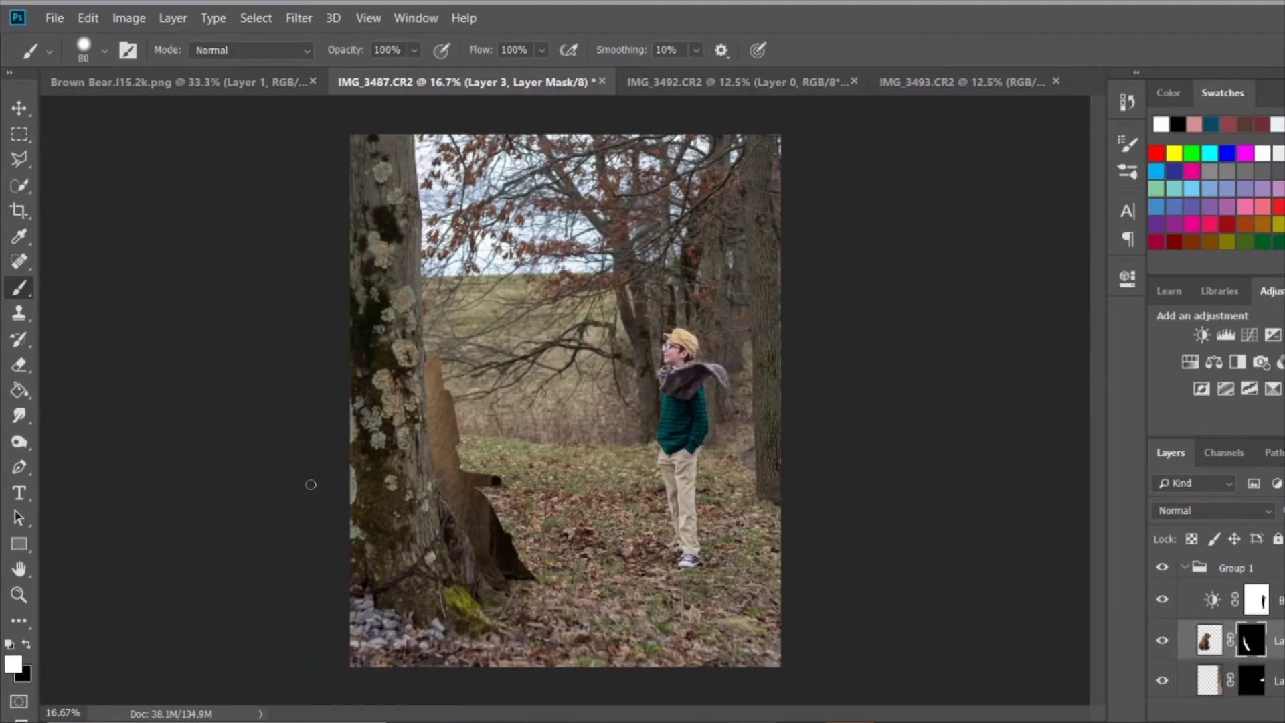
# Nudge the bear up and to the right, then bring up the options for its mask.
pyautogui.press('v')
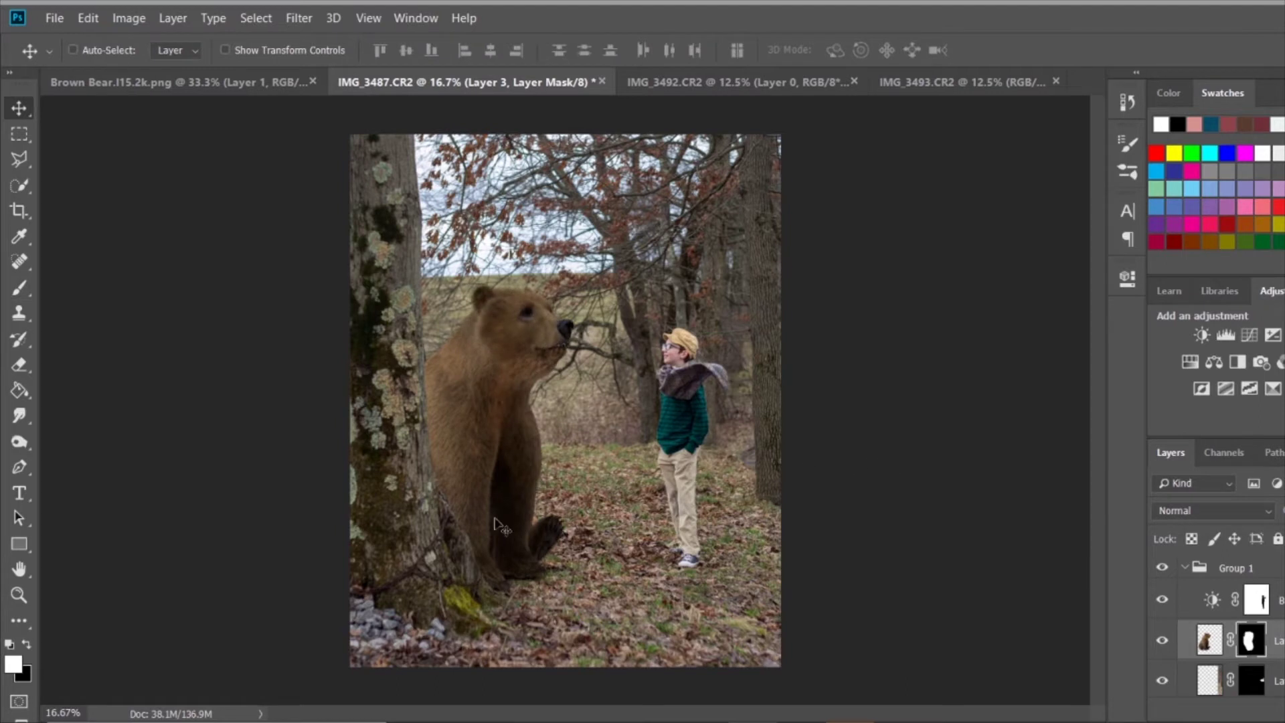
pyautogui.click(1208, 640)
pyautogui.moveTo(461, 456); pyautogui.dragTo(471, 416)
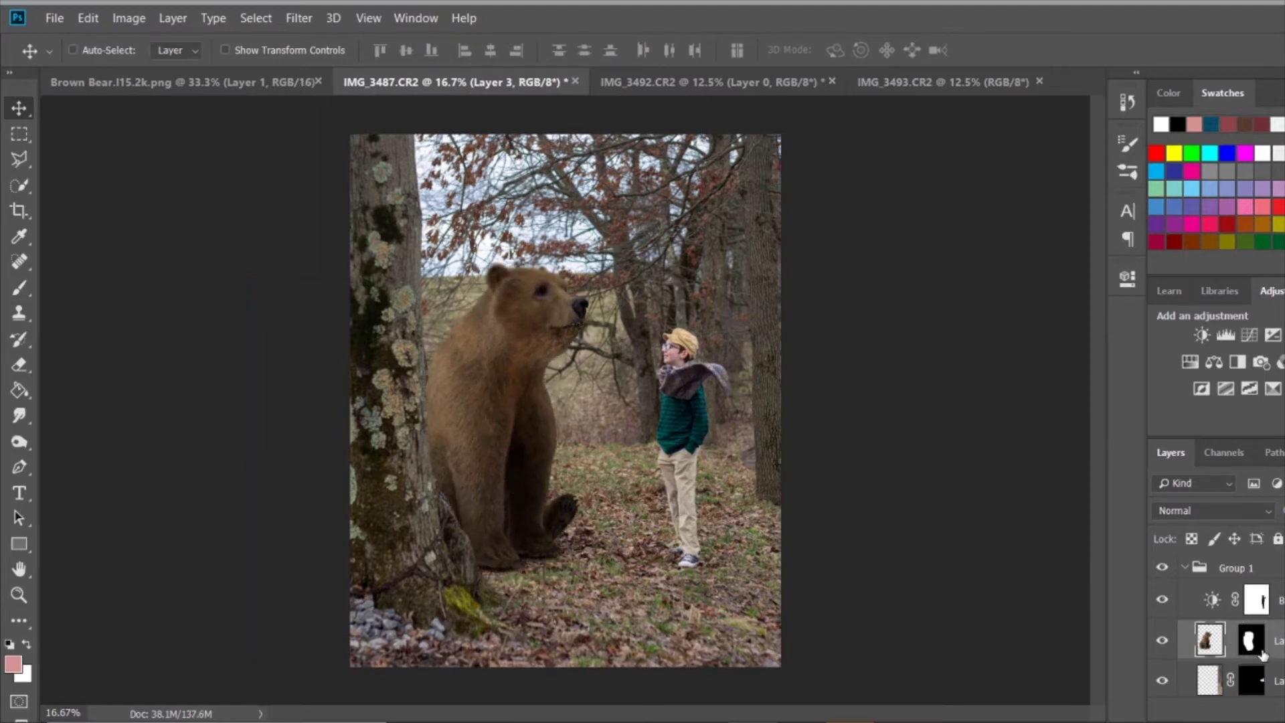
pyautogui.hotkey('ctrl', '+')
pyautogui.hotkey('ctrl', '+')
pyautogui.hotkey('ctrl', '+')
pyautogui.hotkey('ctrl', '0')
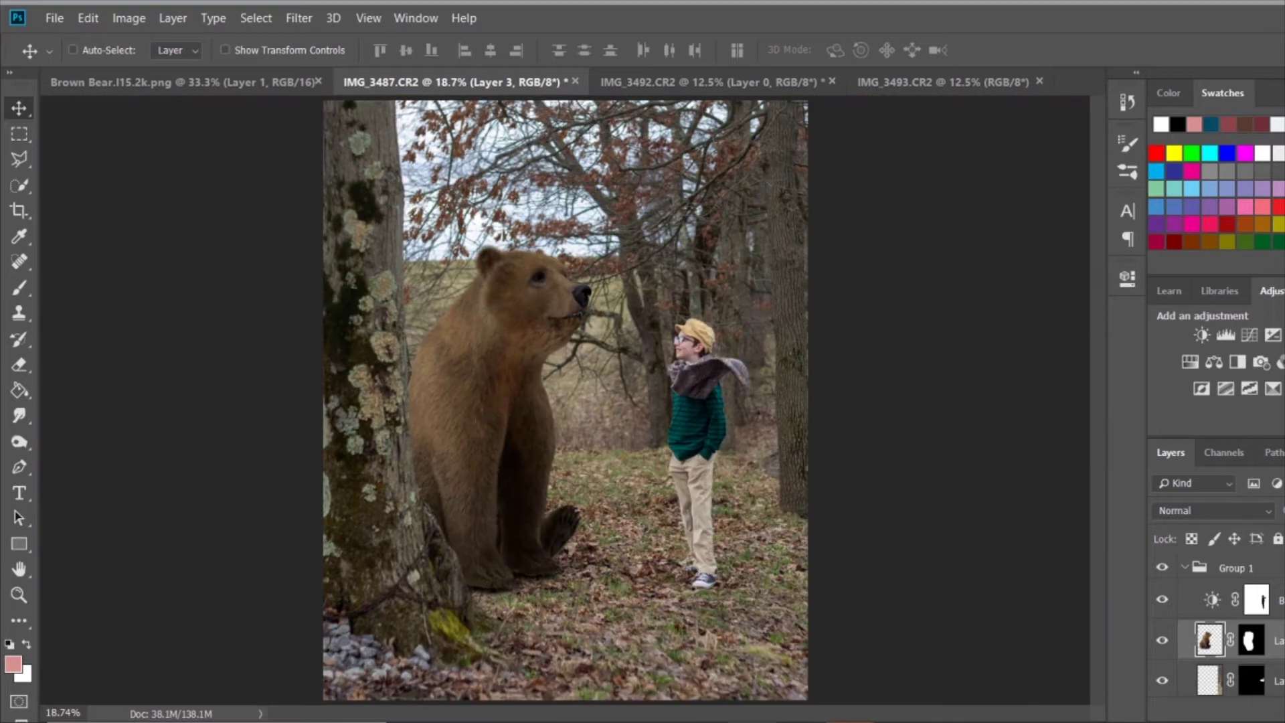
pyautogui.click(1234, 619)
pyautogui.rightClick(1249, 640)
# Apply Layer 3's mask and mask the bear out of Brightness/Contrast 1.
pyautogui.click(1259, 589)
pyautogui.keyDown('ctrl'); pyautogui.click(1207, 643); pyautogui.keyUp('ctrl')
pyautogui.click(1256, 600)
pyautogui.press('b')
pyautogui.press('d')
pyautogui.hotkey('alt', 'BackSpace')
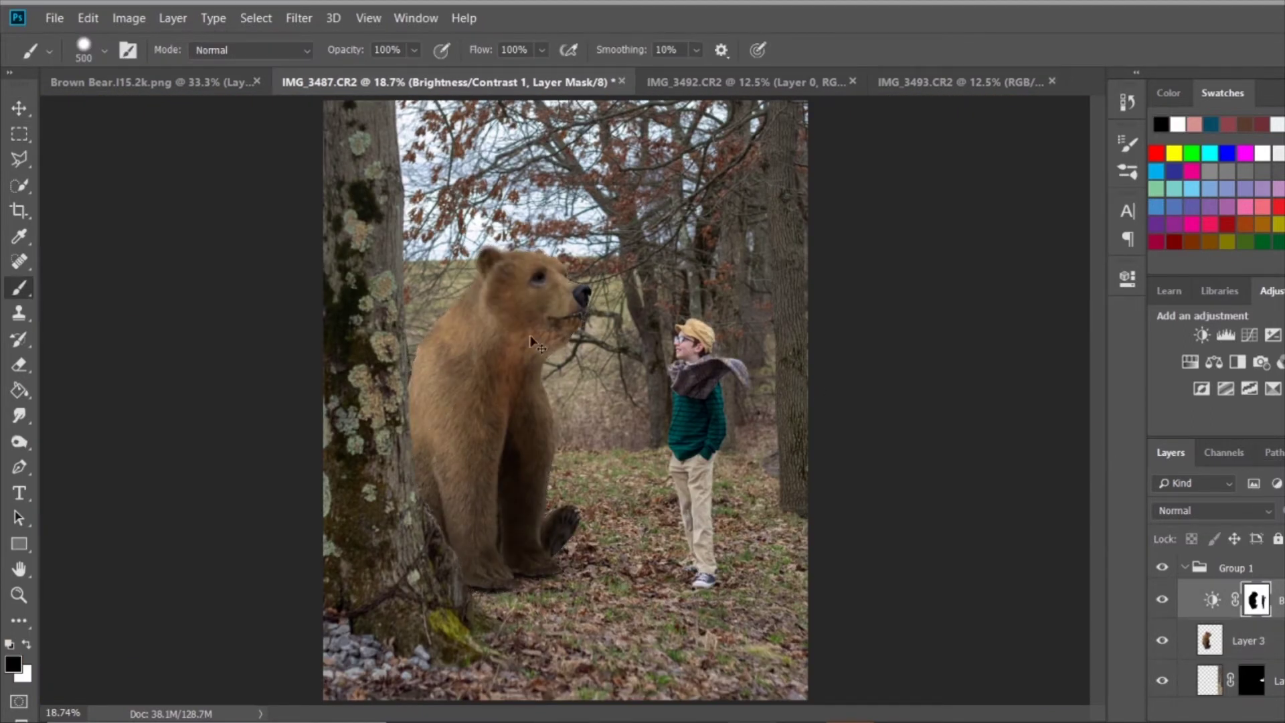
# Darken the background further with Brightness/Contrast 1 at -150.
pyautogui.press('v')
pyautogui.doubleClick(1203, 605)
pyautogui.moveTo(958, 380); pyautogui.dragTo(908, 380)
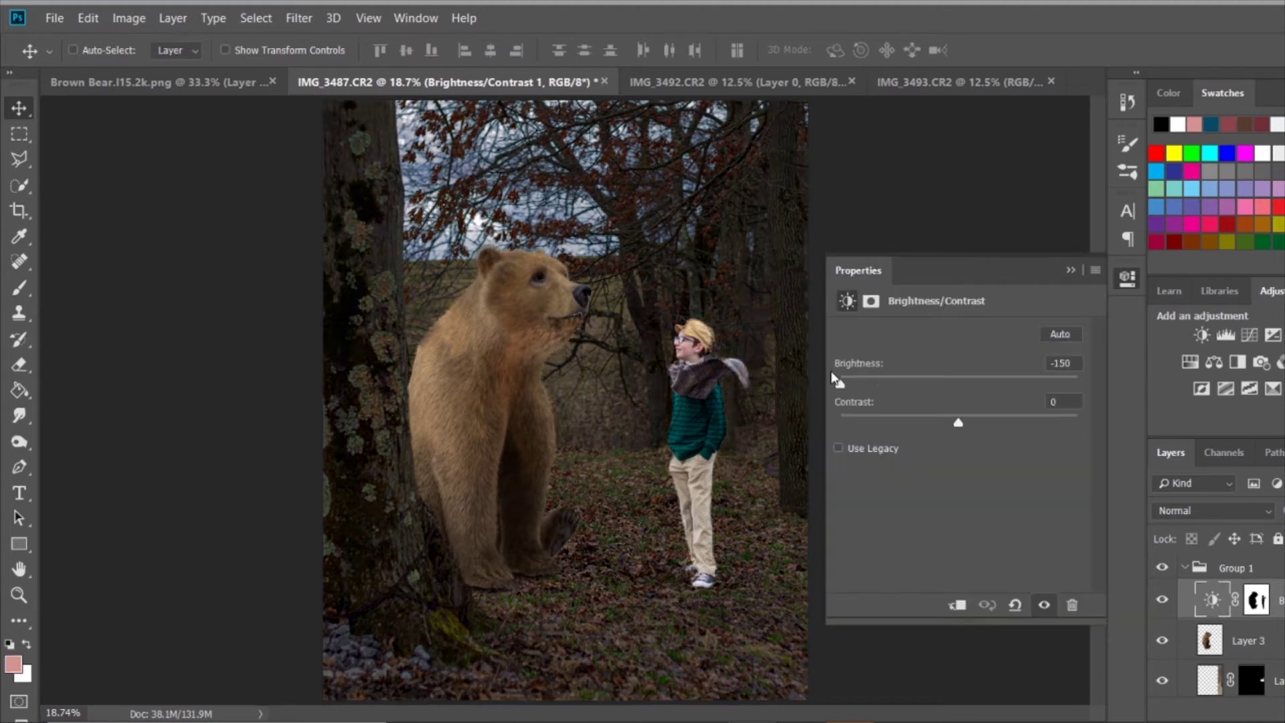
pyautogui.click(496, 324)
# Touch up the Brightness/Contrast mask around the boy's cap with a smaller brush.
pyautogui.click(1257, 600)
pyautogui.press('b')
pyautogui.press('d')
pyautogui.scroll(4, 710, 322)
pyautogui.press('[')
pyautogui.press('[')
pyautogui.press('[')
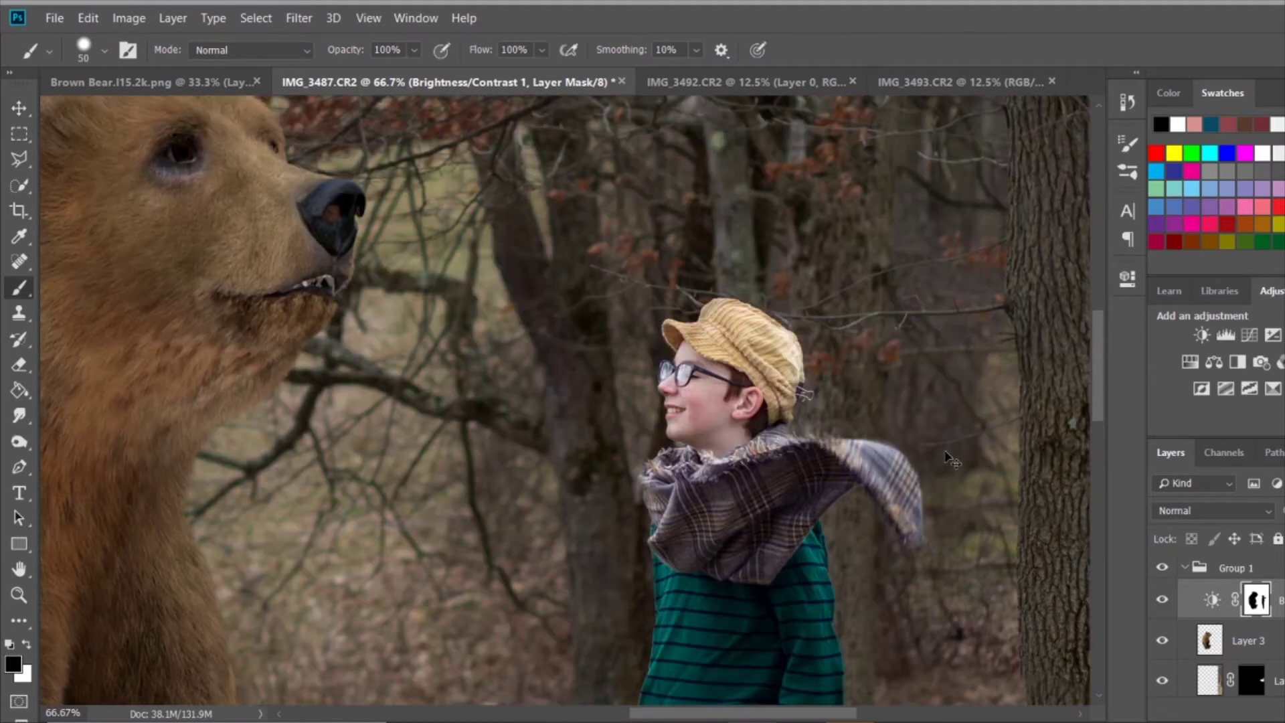
pyautogui.hotkey('ctrl', '0')
pyautogui.press('v')
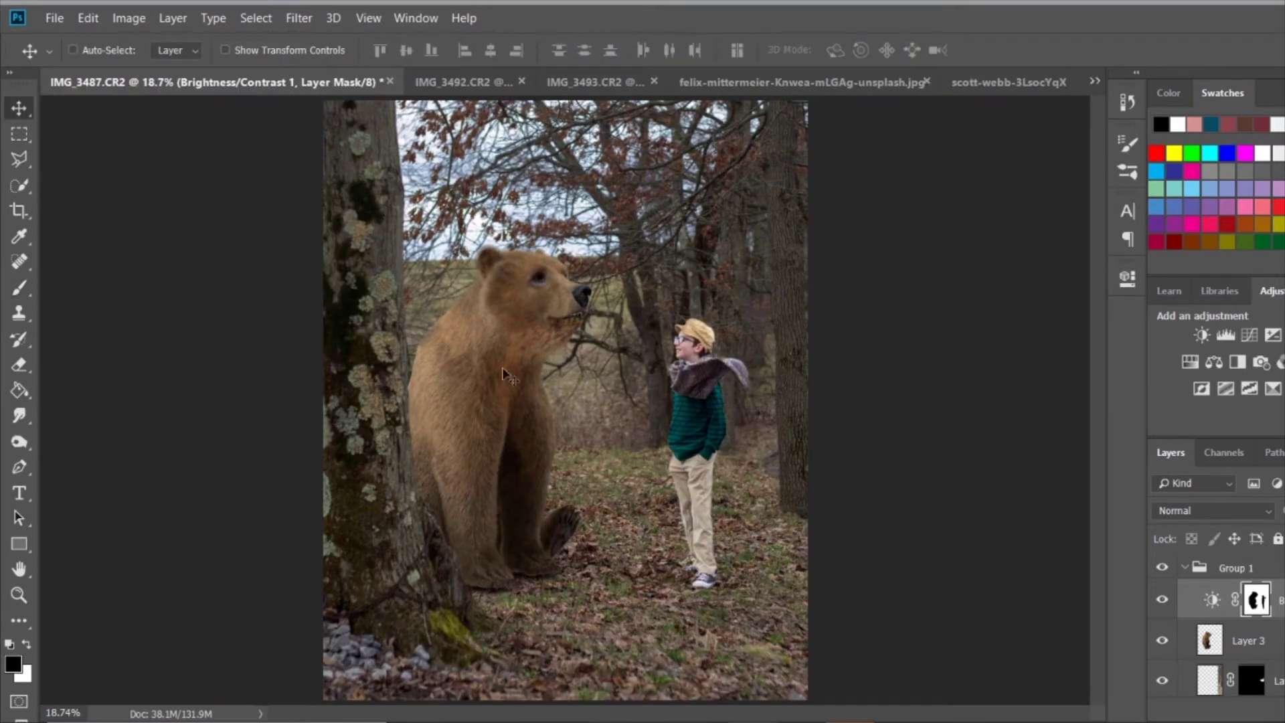
# Stamp visible layers and clone the hair clip beside the cap away with a hard round brush.
pyautogui.hotkey('ctrl', 'alt', 'shift', 'e')
pyautogui.hotkey('ctrl', '+')
pyautogui.hotkey('ctrl', '+')
pyautogui.hotkey('ctrl', '+')
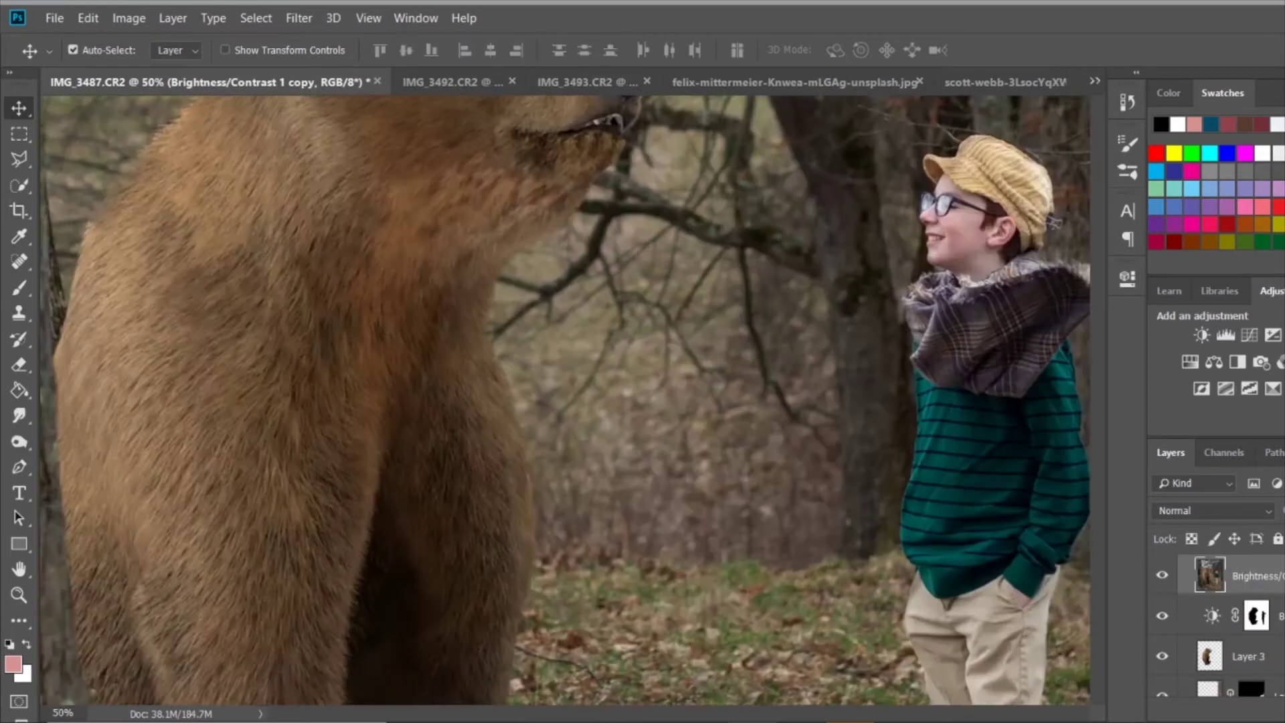
pyautogui.hotkey('ctrl', '+')
pyautogui.hotkey('ctrl', '+')
pyautogui.hotkey('ctrl', '+')
pyautogui.scroll(3, 1000, 255)
pyautogui.press('s')
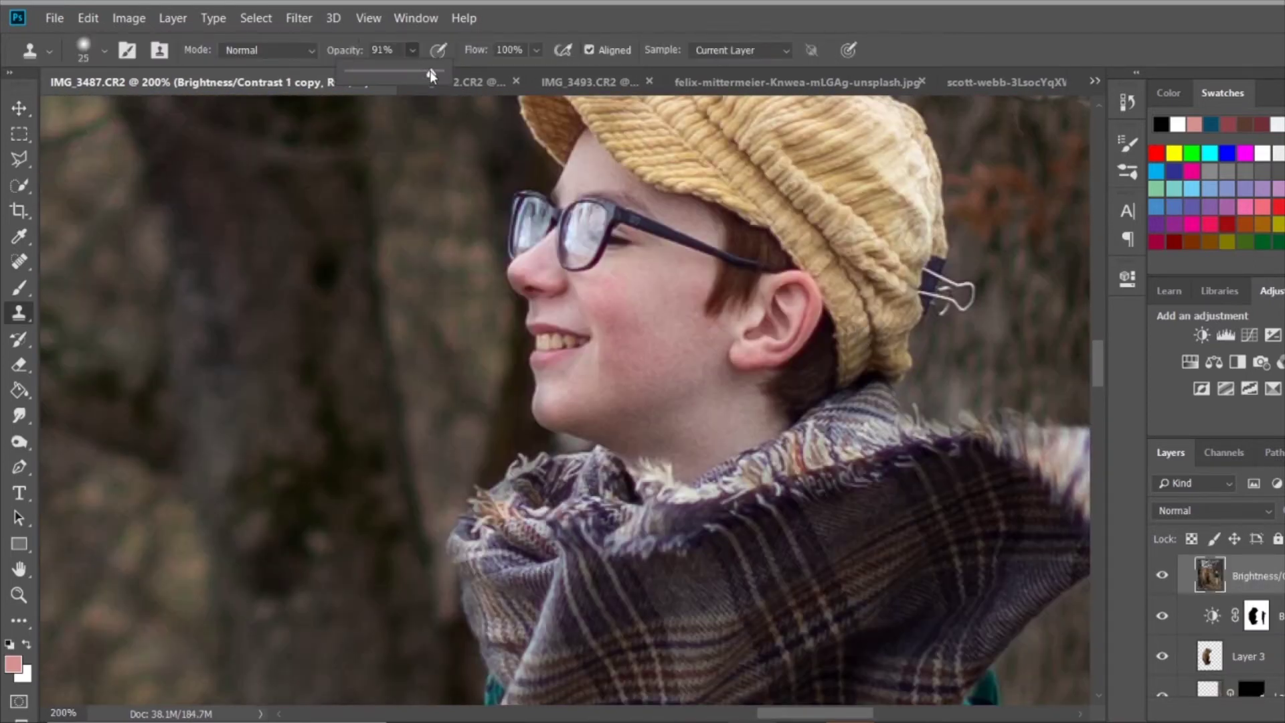
pyautogui.keyDown('alt'); pyautogui.click(1001, 255); pyautogui.keyUp('alt')
pyautogui.moveTo(967, 288); pyautogui.dragTo(982, 338)
pyautogui.click(104, 51)
pyautogui.doubleClick(118, 134)
pyautogui.moveTo(910, 231); pyautogui.dragTo(919, 303)
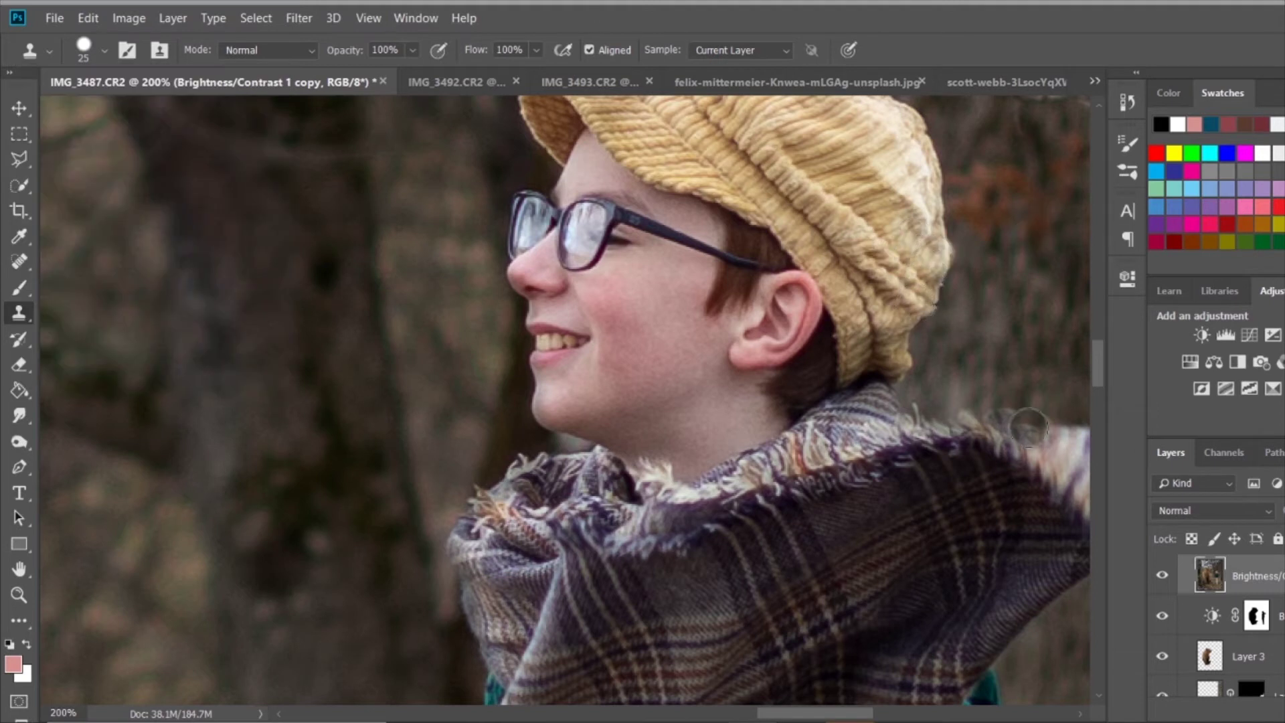
# Add a Hue/Saturation layer with toned-down Yellows and invert its mask to hide it.
pyautogui.click(1190, 364)
pyautogui.moveTo(925, 445)
pyautogui.mouseDown()
pyautogui.moveTo(945, 441)
pyautogui.moveTo(964, 484)
pyautogui.mouseUp()
pyautogui.hotkey('ctrl', 'i')
pyautogui.press('b')
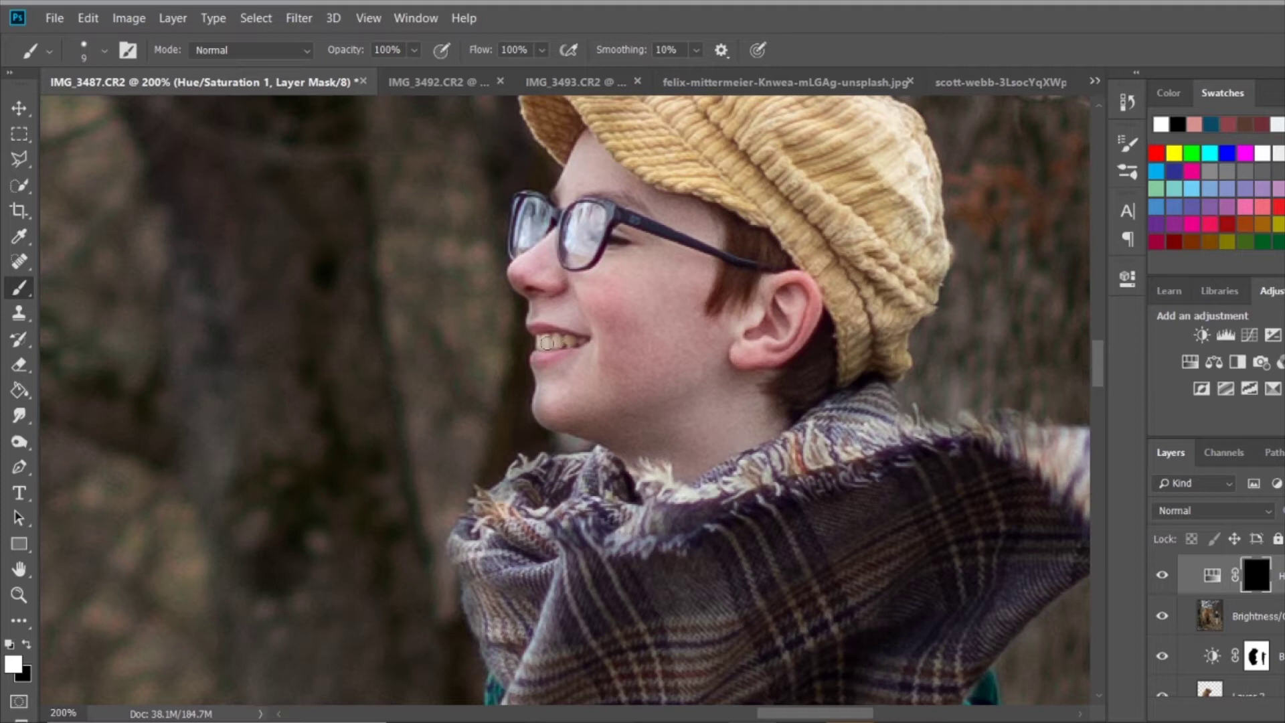
# Recheck the Hue/Saturation settings and start cropping the image's top and bottom.
pyautogui.doubleClick(1212, 575)
pyautogui.click(1071, 270)
pyautogui.hotkey('ctrl', '0')
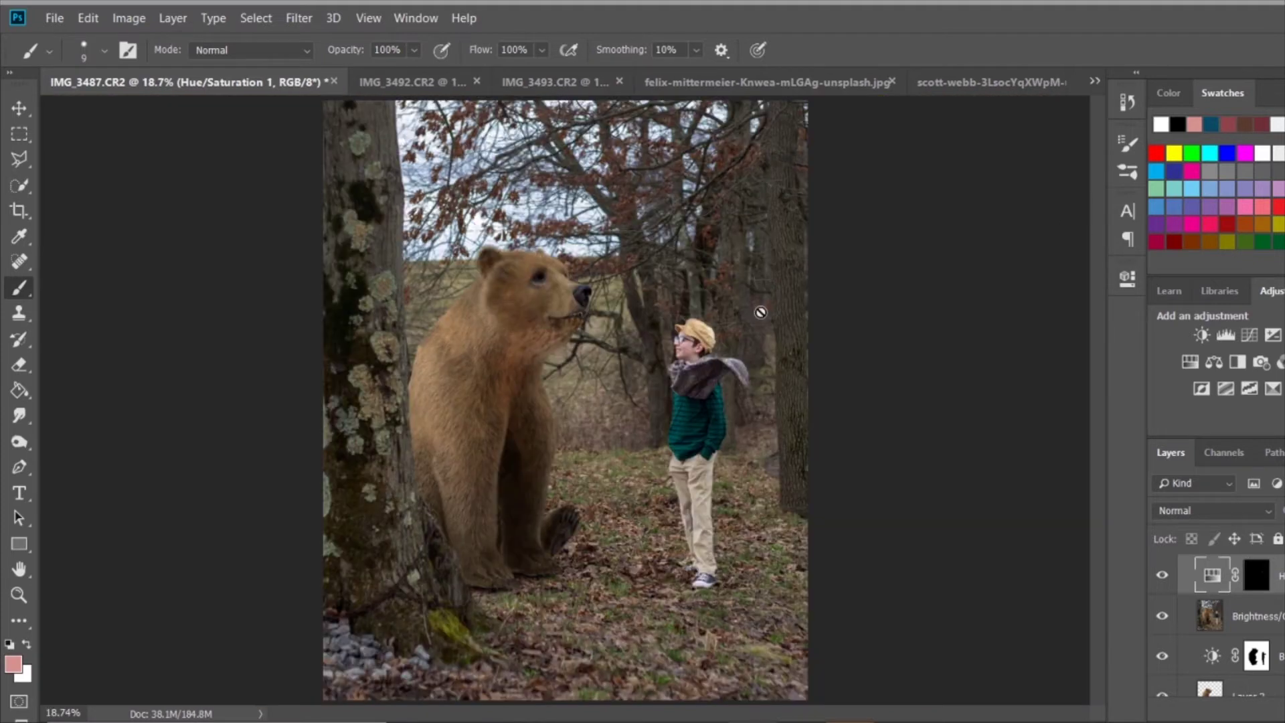
pyautogui.press('c')
pyautogui.moveTo(572, 106); pyautogui.dragTo(572, 160)
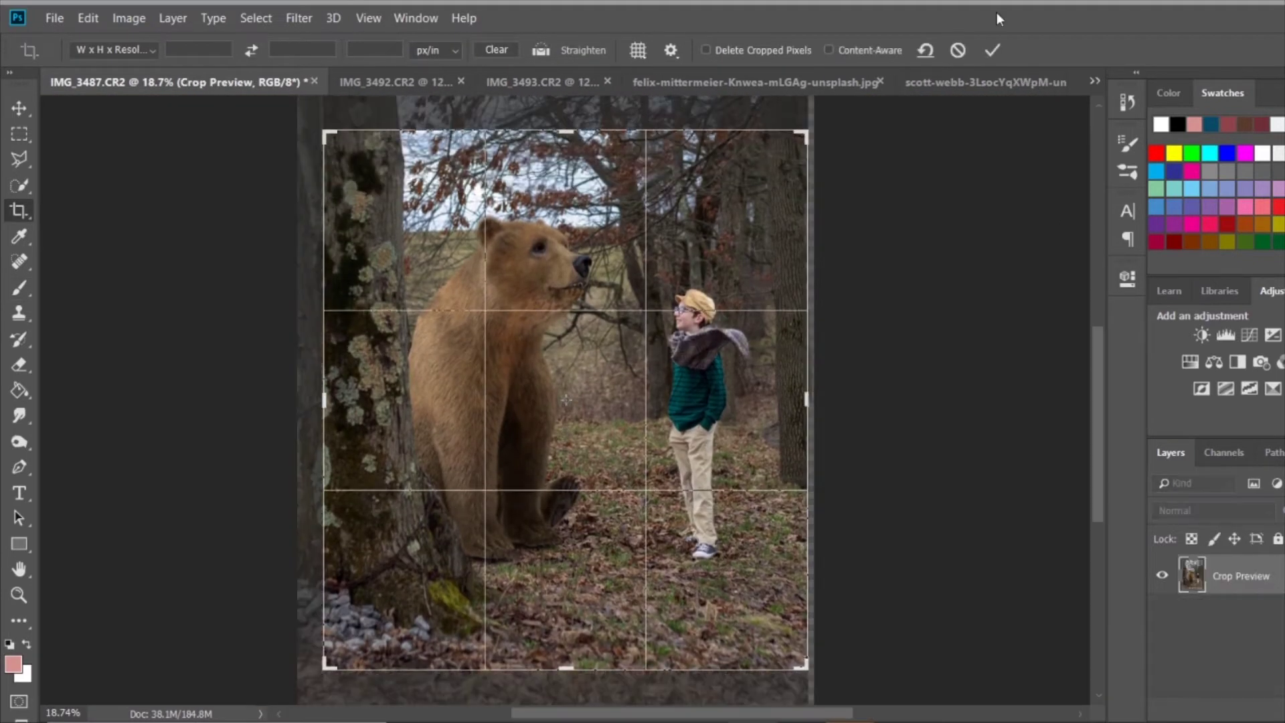
# Commit the top-and-bottom crop and patch the background with cloned texture.
pyautogui.press('Return')
pyautogui.moveTo(399, 390)
pyautogui.mouseDown()
pyautogui.moveTo(449, 355)
pyautogui.moveTo(380, 421)
pyautogui.mouseUp()
pyautogui.hotkey('ctrl', '0')
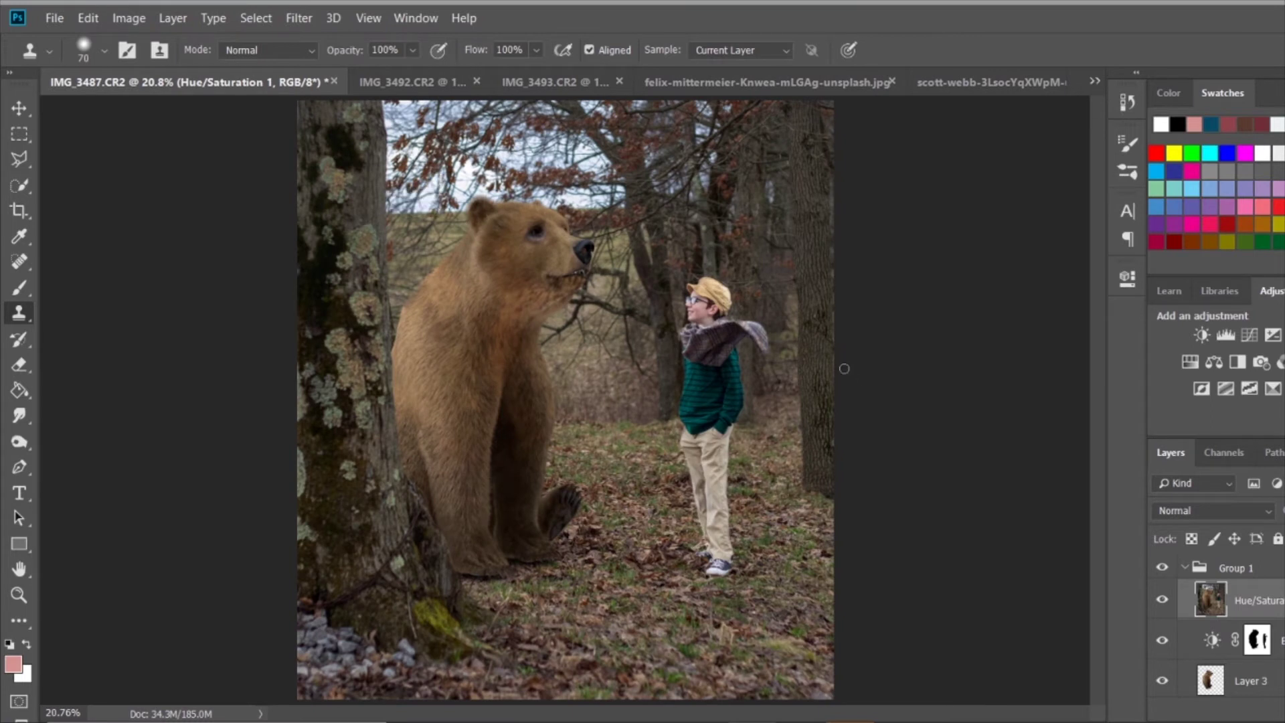
# Stamp visible and apply Camera Raw with Highlights -99 and Whites -100.
pyautogui.hotkey('ctrl', 'alt', 'shift', 'e')
pyautogui.hotkey('ctrl', 'shift', 'a')
pyautogui.moveTo(1153, 437); pyautogui.dragTo(1060, 440)
pyautogui.moveTo(1152, 487); pyautogui.dragTo(1059, 486)
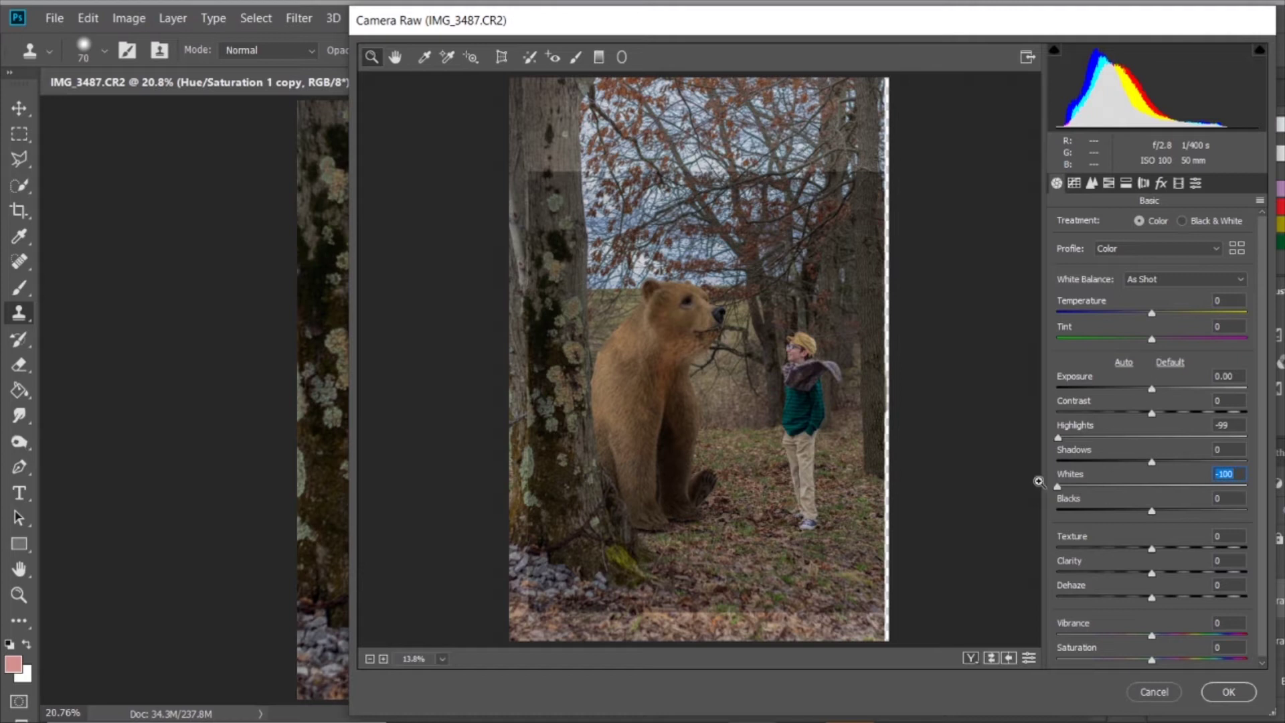
pyautogui.press('Return')
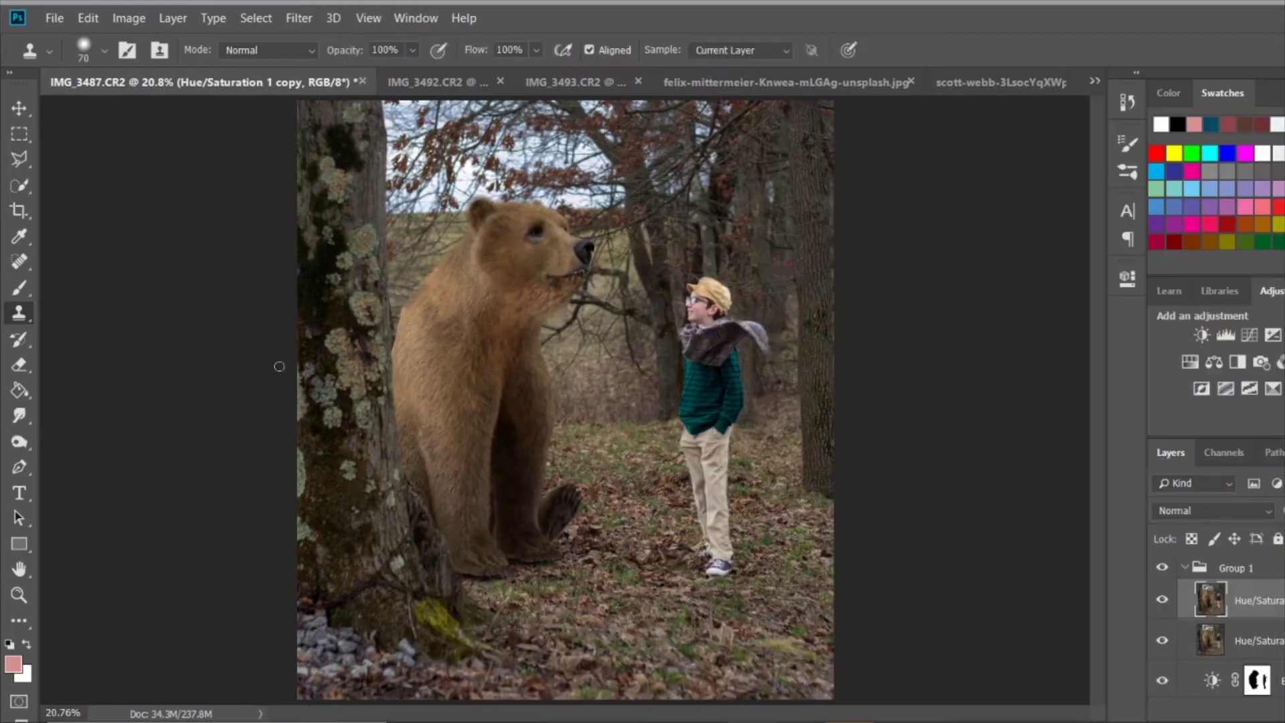
# Add Brightness/Contrast 2, mask it over the bear's chest and boy's body, and stamp a merged copy.
pyautogui.click(1202, 335)
pyautogui.click(1128, 278)
pyautogui.press('b')
pyautogui.press('d')
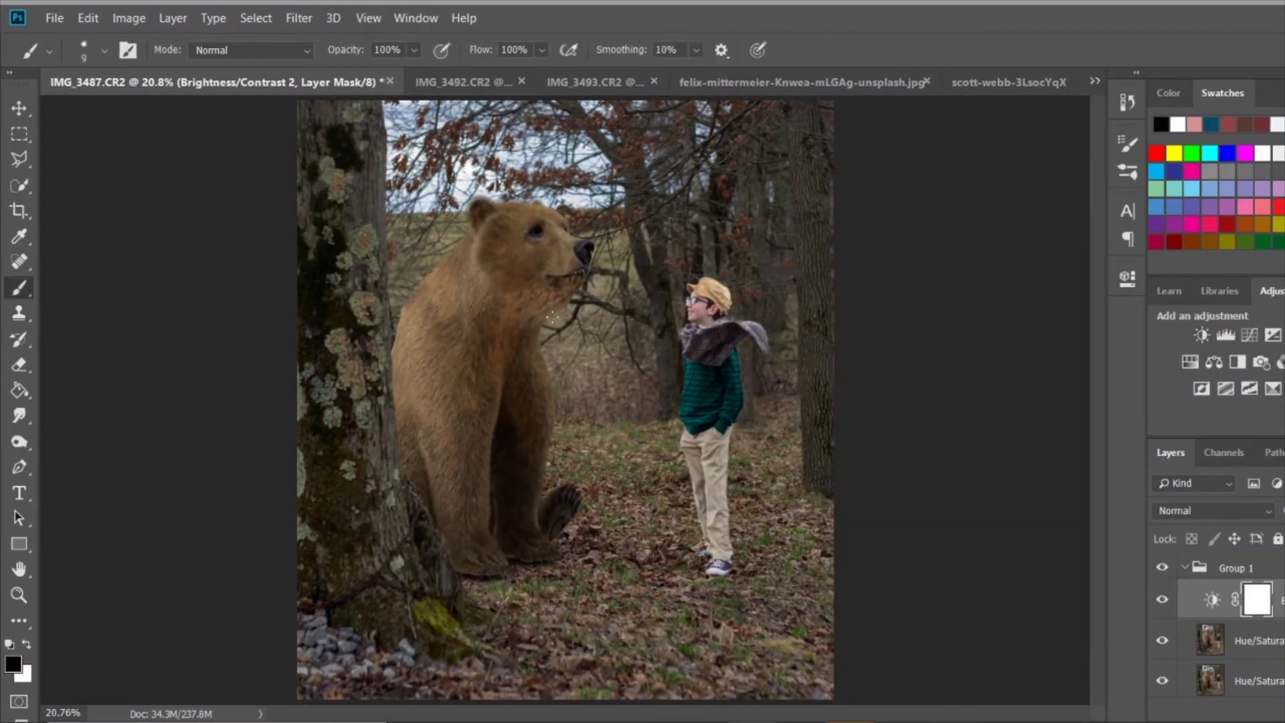
pyautogui.moveTo(539, 259); pyautogui.dragTo(487, 360)
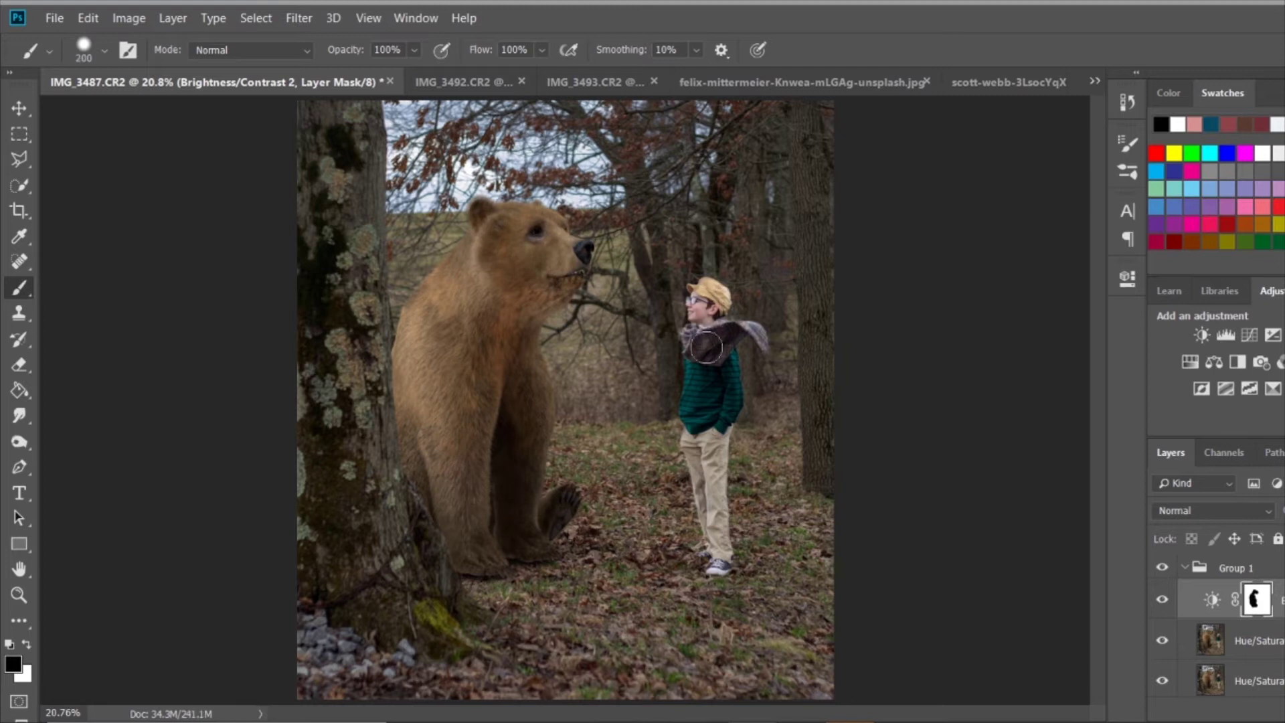
pyautogui.moveTo(706, 347); pyautogui.dragTo(715, 527)
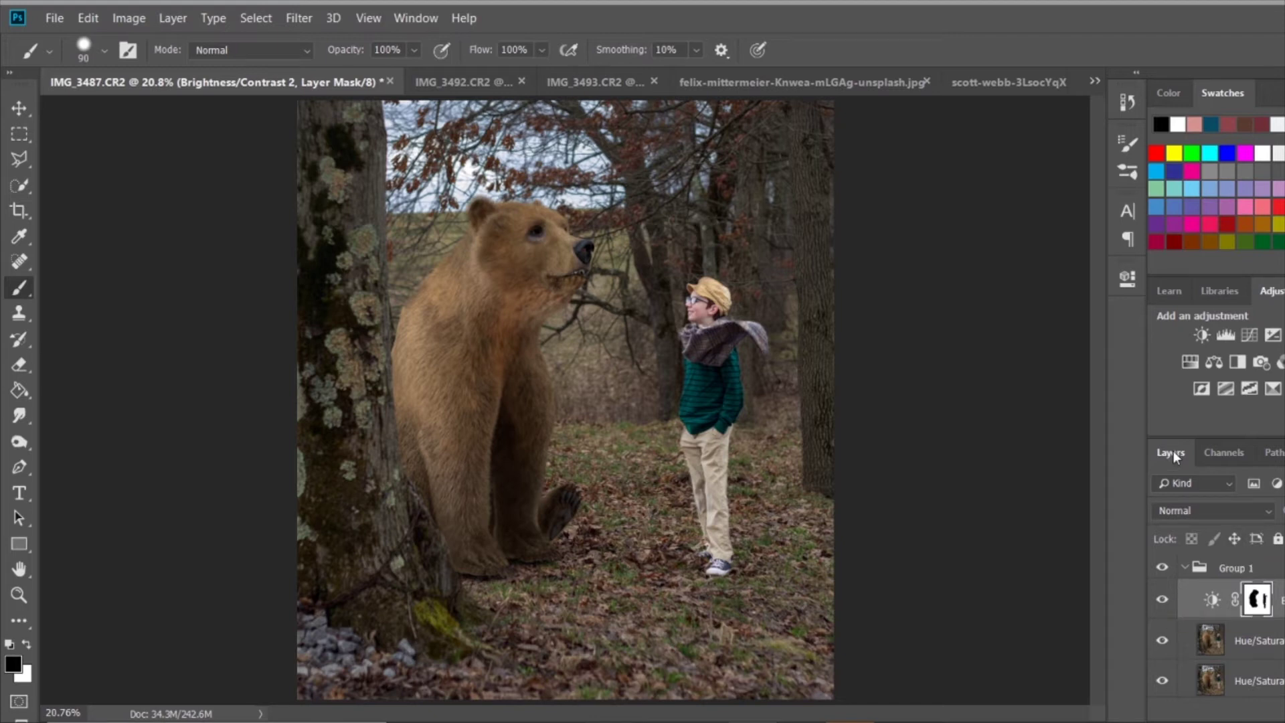
pyautogui.hotkey('ctrl', 'shift', 'alt', 'e')
pyautogui.hotkey('ctrl', 'shift', 'a')
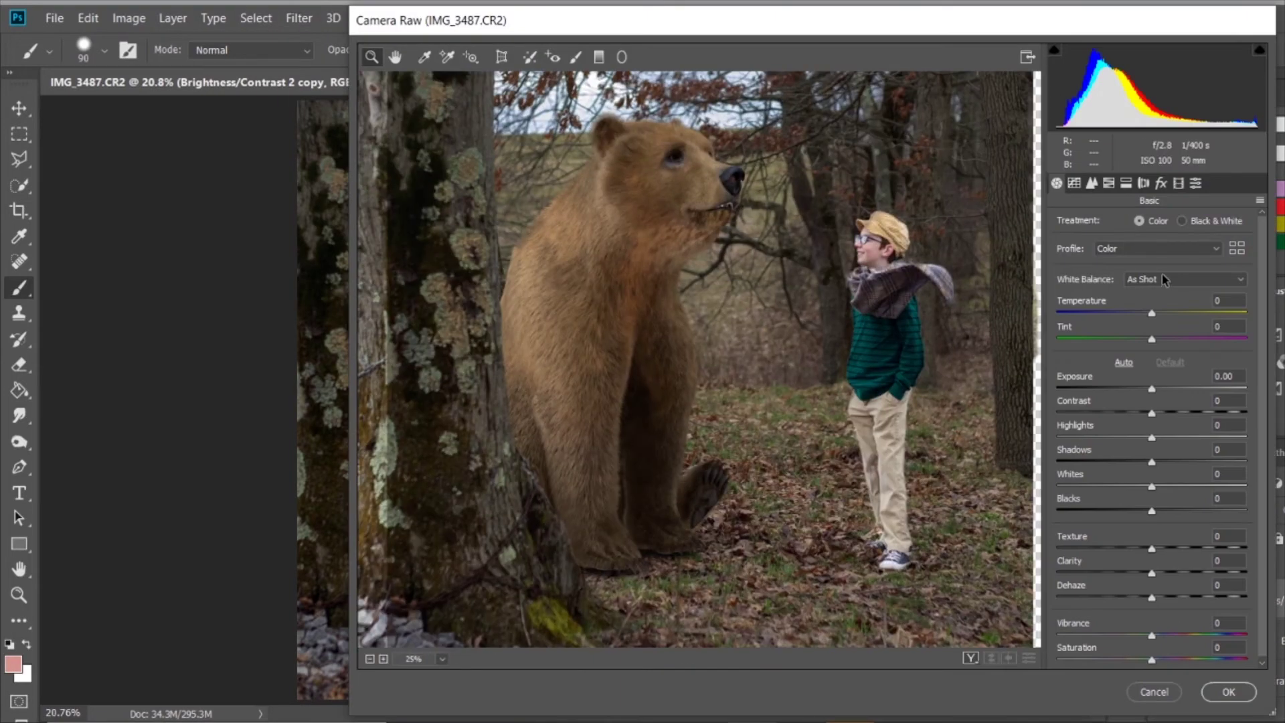
# In Camera Raw HSL, shift Greens toward brown and Yellows toward orange.
pyautogui.click(1109, 183)
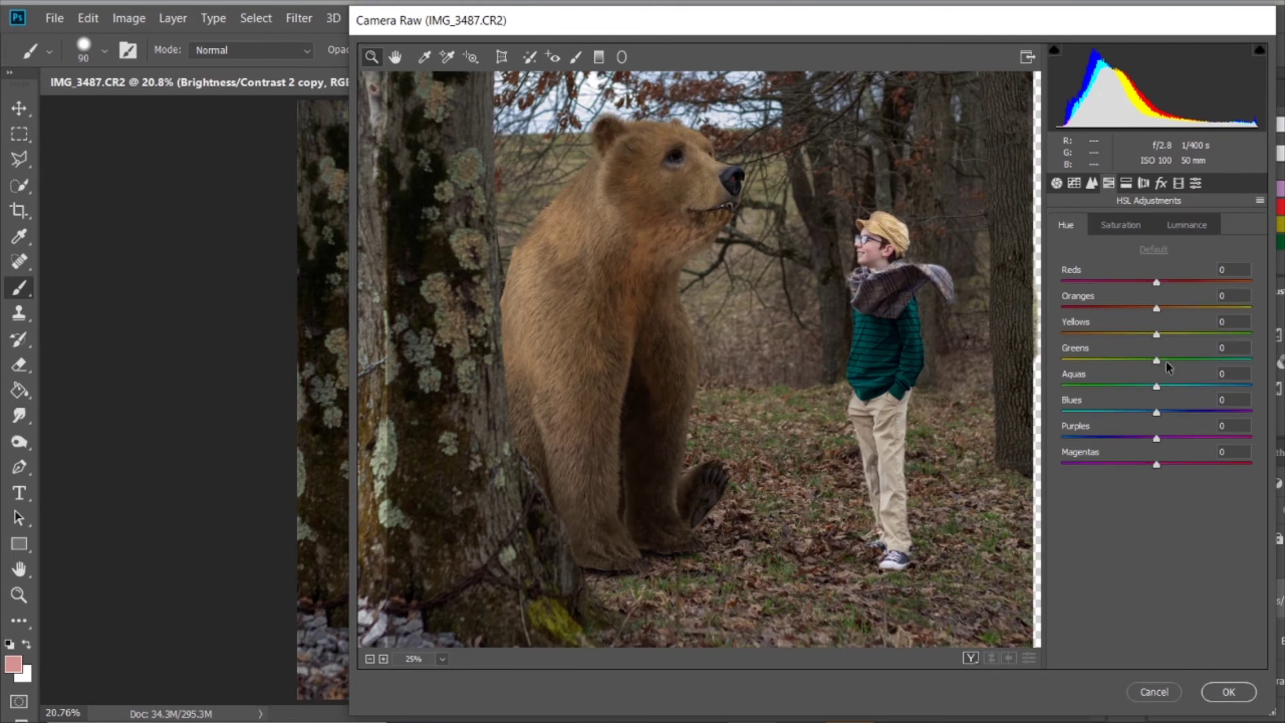
pyautogui.moveTo(1157, 360); pyautogui.dragTo(1060, 360)
pyautogui.moveTo(1157, 334); pyautogui.dragTo(1076, 349)
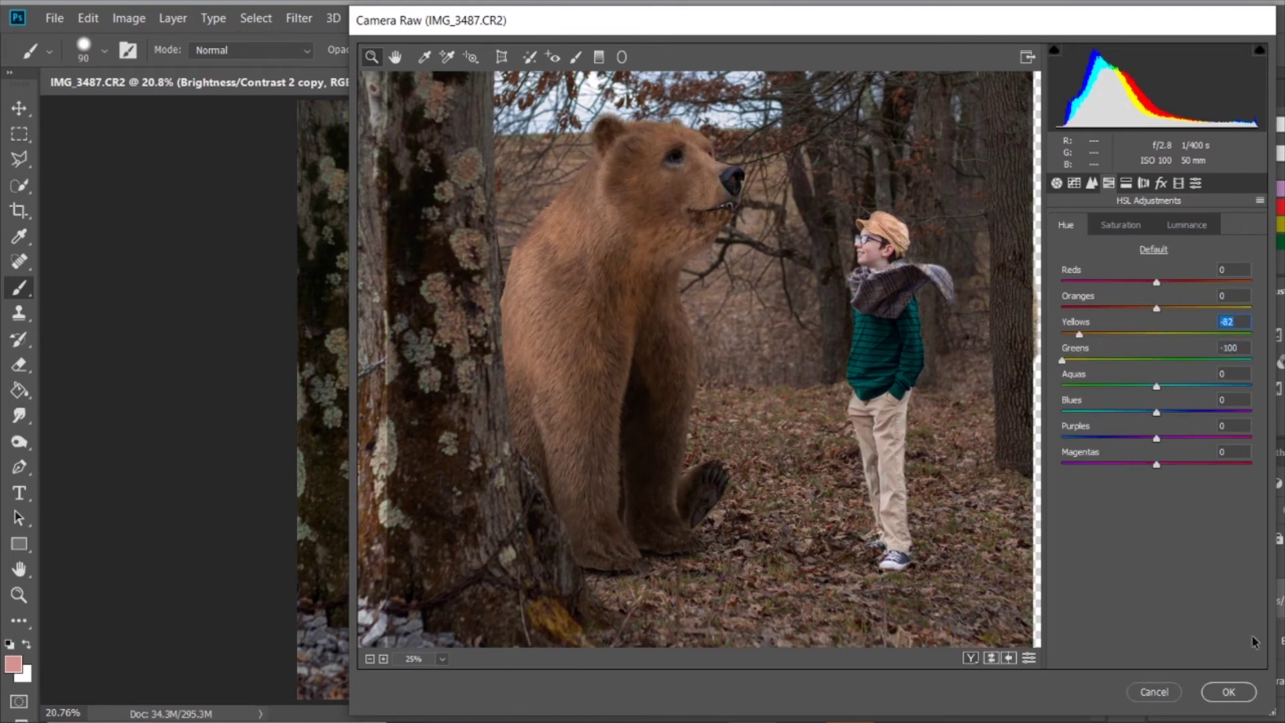
pyautogui.press('Return')
# Mask the colour-shifted layer, setting the brush size to 700.
pyautogui.hotkey('ctrl', '+')
pyautogui.hotkey('ctrl', '+')
pyautogui.hotkey('ctrl', '+')
pyautogui.scroll(2, 1000, 334)
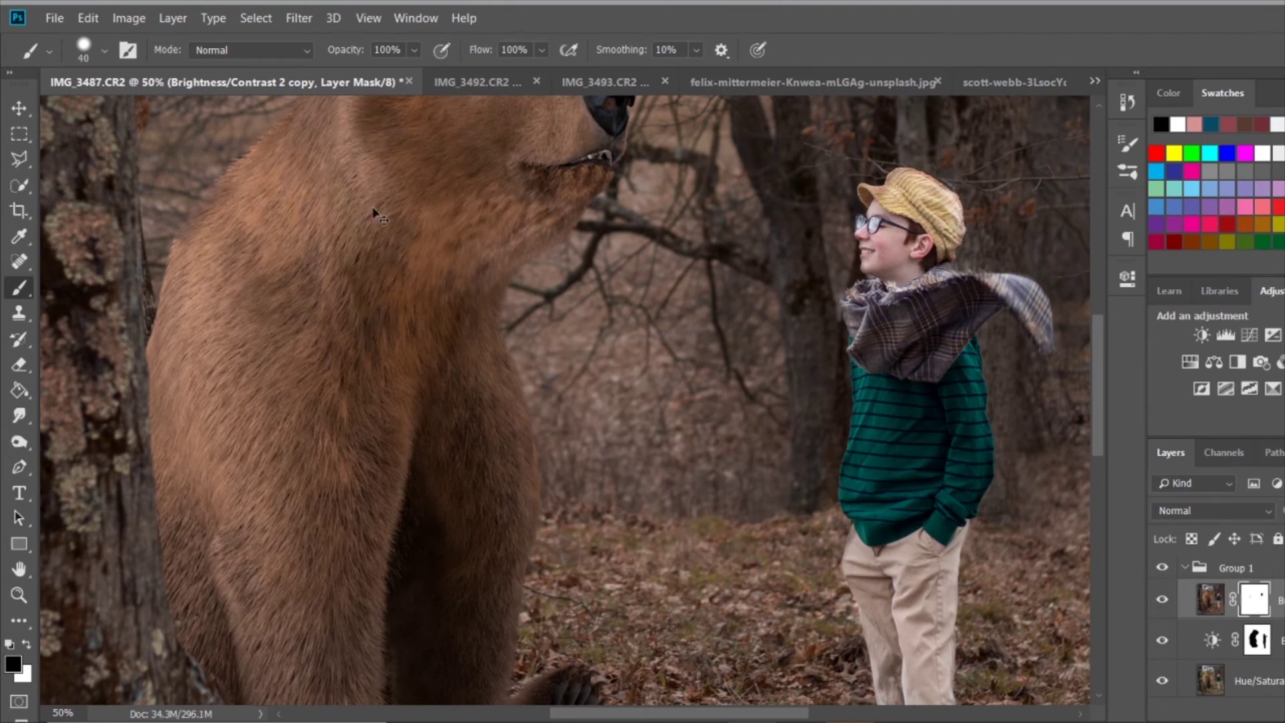
pyautogui.hotkey('ctrl', '0')
pyautogui.click(83, 50)
pyautogui.write('700')
pyautogui.press('Return')
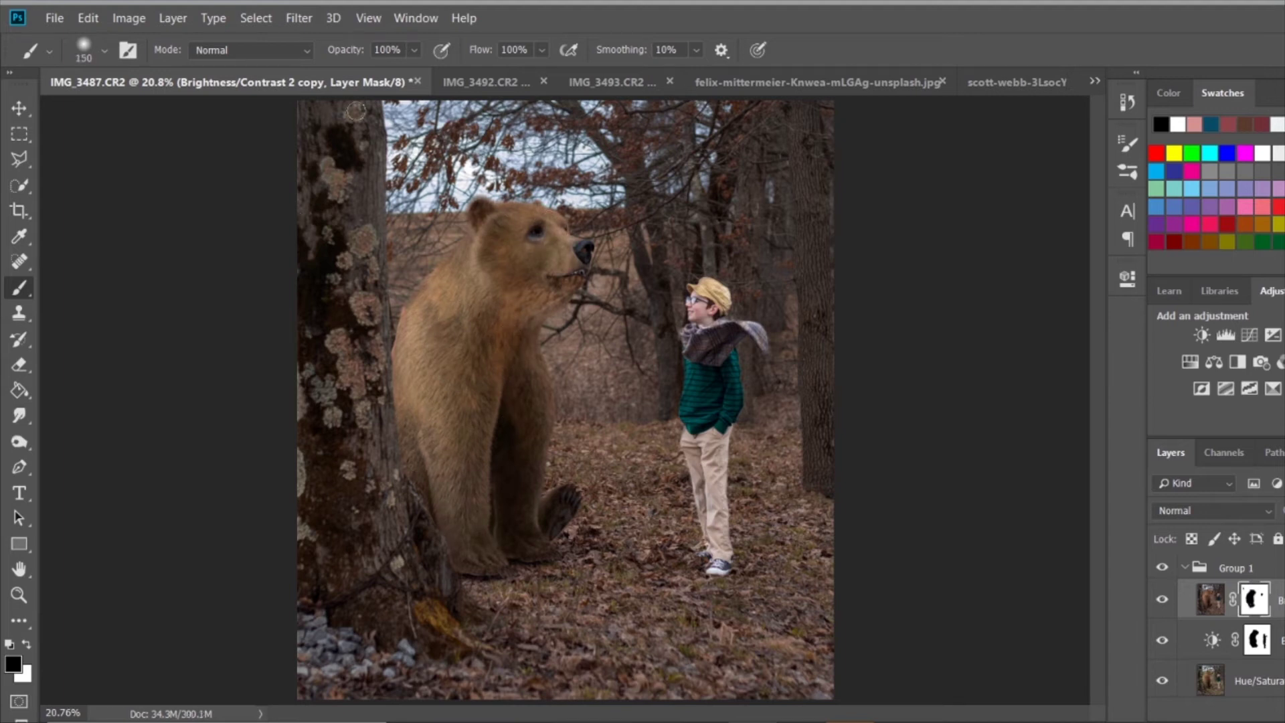
# Add a Brightness/Contrast layer at -72 limited to the bear's selection.
pyautogui.keyDown('ctrl'); pyautogui.click(1255, 598); pyautogui.keyUp('ctrl')
pyautogui.click(1202, 334)
pyautogui.moveTo(959, 377)
pyautogui.mouseDown()
pyautogui.moveTo(901, 376)
pyautogui.moveTo(964, 383)
pyautogui.mouseUp()
pyautogui.click(1075, 266)
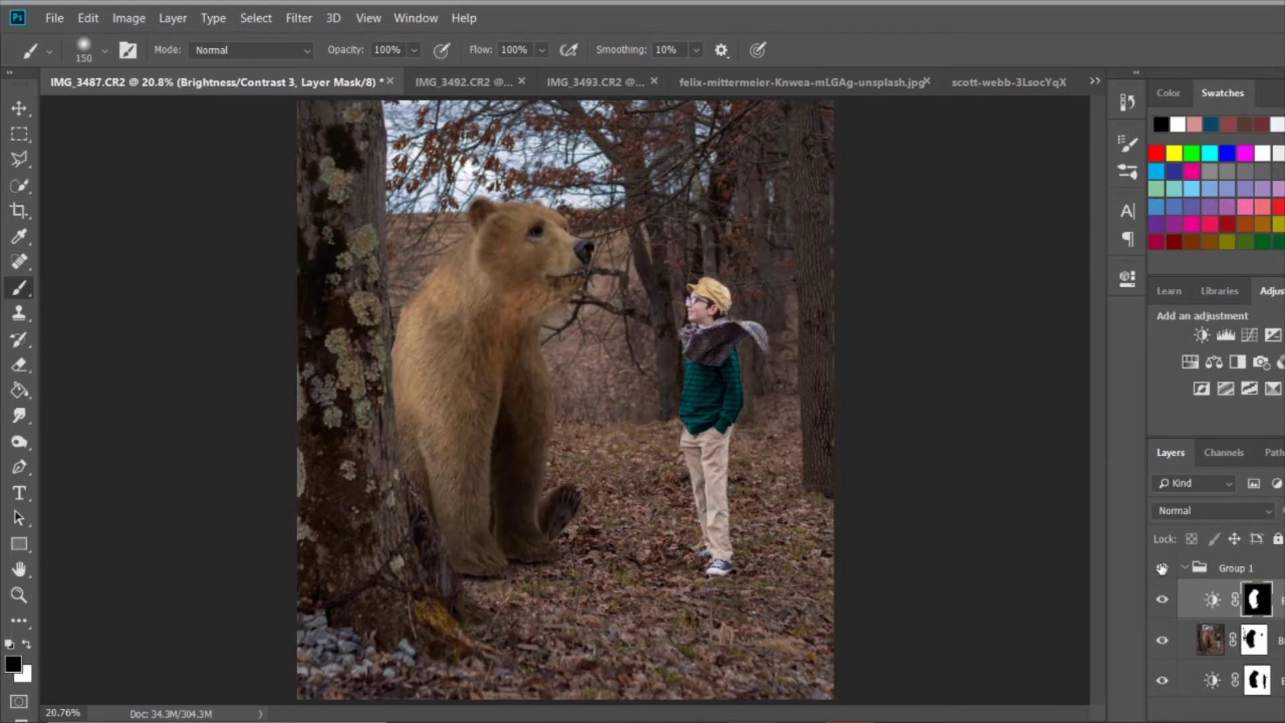
# Add a Brightness/Contrast layer at brightness 18, contrast 15 and compare with Group 1 toggled.
pyautogui.click(1202, 334)
pyautogui.moveTo(959, 384)
pyautogui.mouseDown()
pyautogui.moveTo(972, 384)
pyautogui.moveTo(978, 423)
pyautogui.mouseUp()
pyautogui.click(1071, 269)
pyautogui.click(1162, 567)
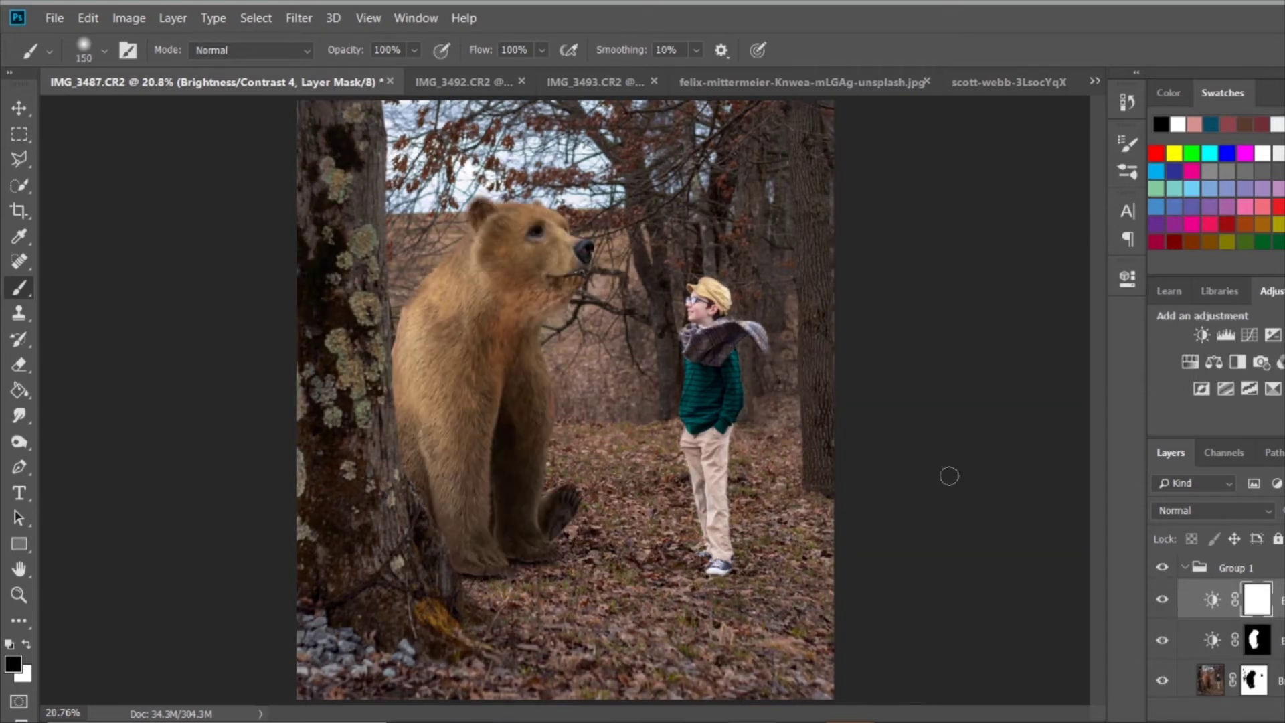
# Start a crop narrowing the image from the right and left.
pyautogui.press('c')
pyautogui.moveTo(833, 400); pyautogui.dragTo(830, 399)
pyautogui.moveTo(276, 399); pyautogui.dragTo(321, 389)
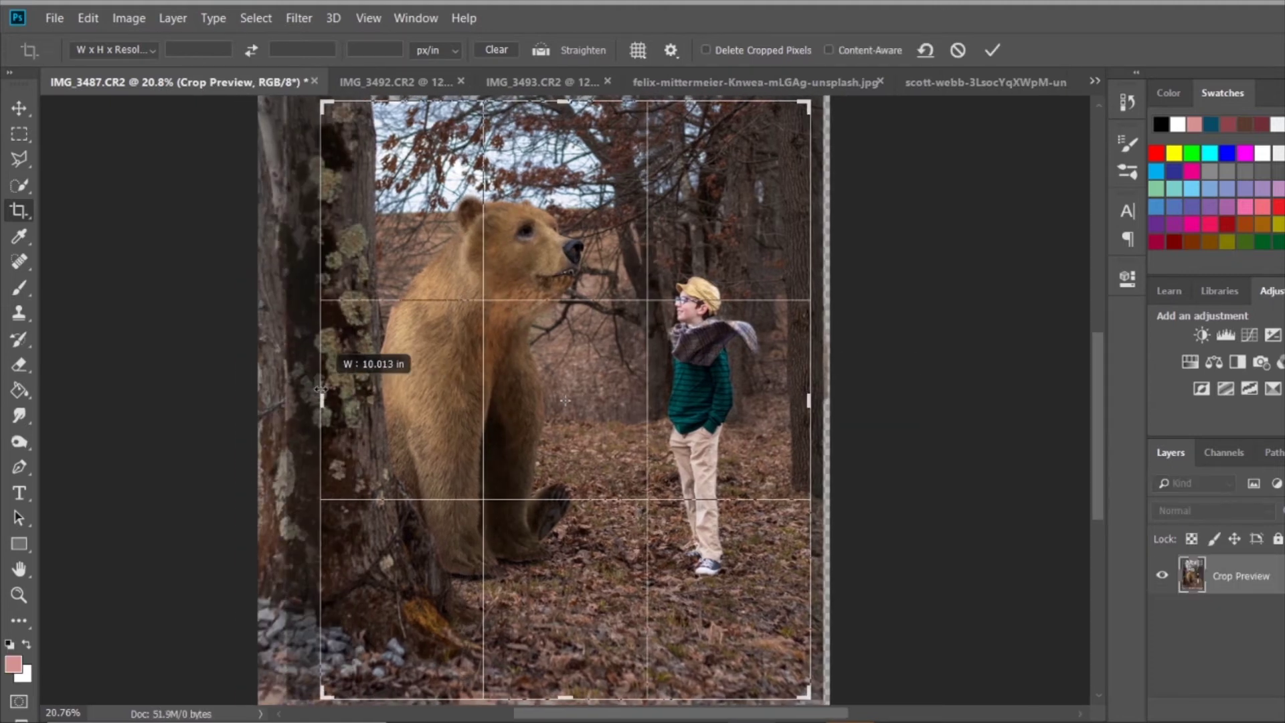
# Commit the side crop, then trim the bottom off the image.
pyautogui.press('Return')
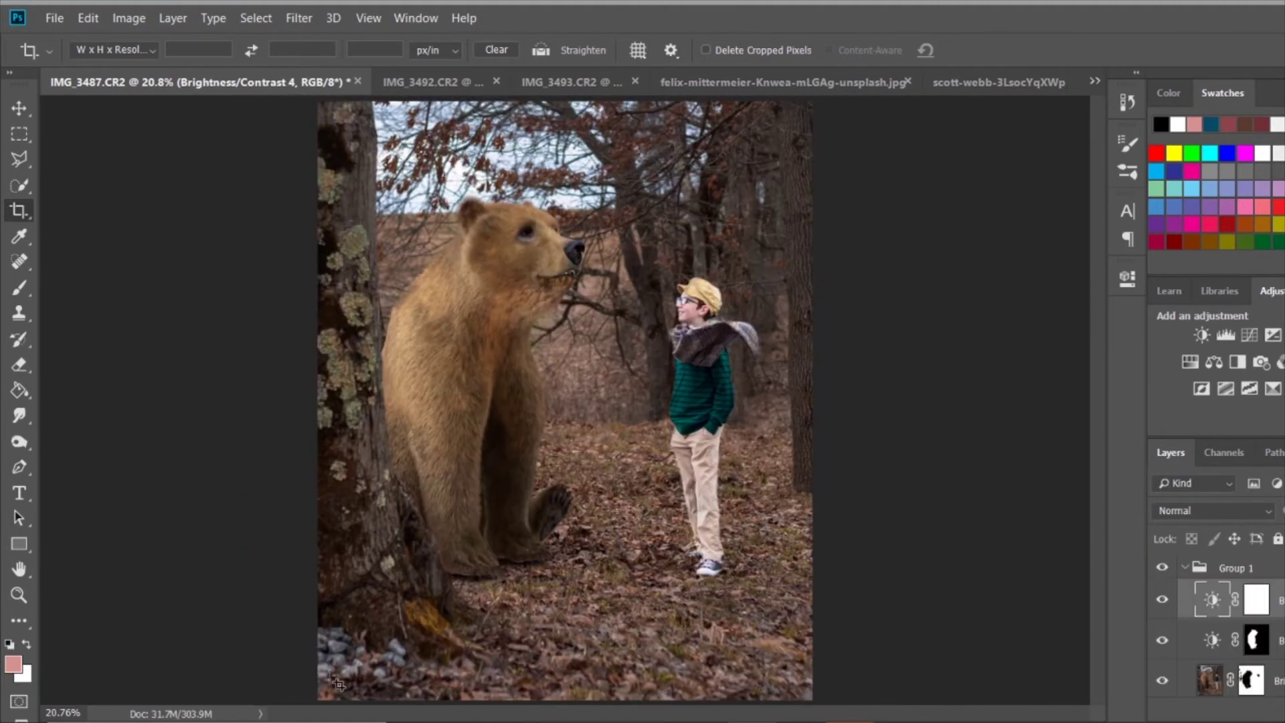
pyautogui.moveTo(548, 681); pyautogui.dragTo(549, 632)
pyautogui.press('Return')
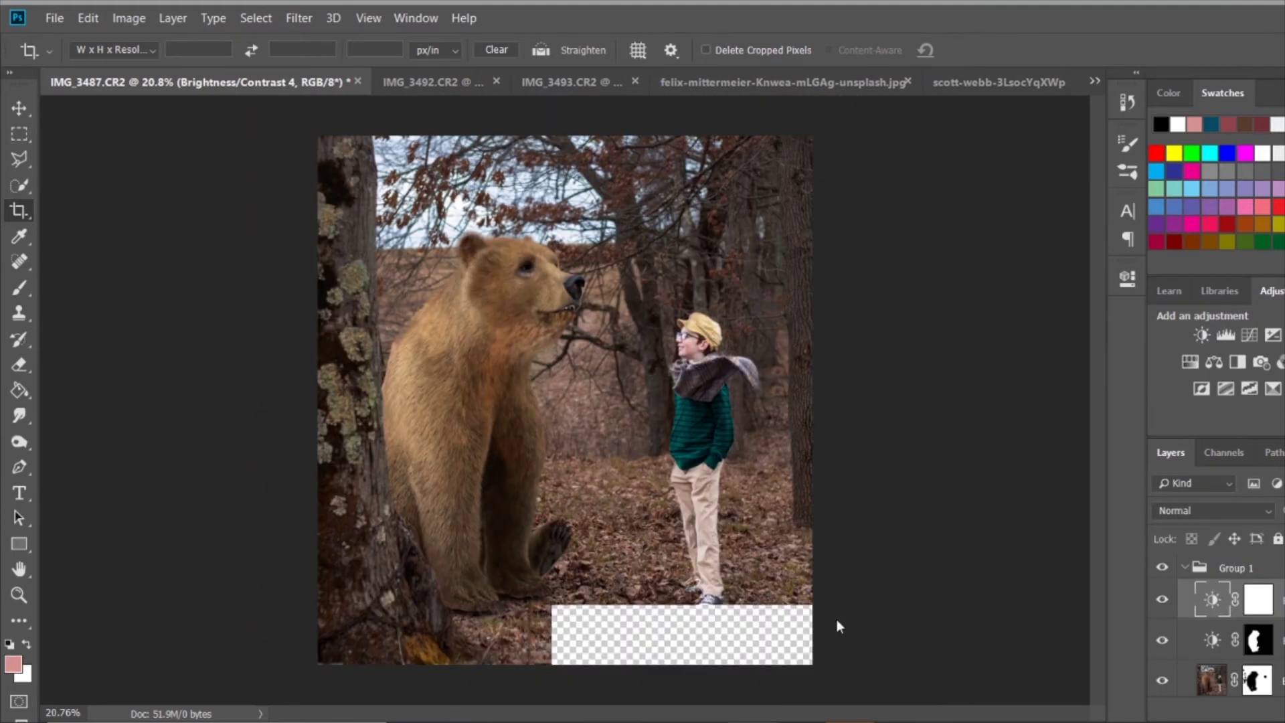
# Stamp visible, duplicate it, and shift the yellow and orange hues in Camera Raw HSL.
pyautogui.hotkey('ctrl', 'shift', 'alt', 'e')
pyautogui.press('s')
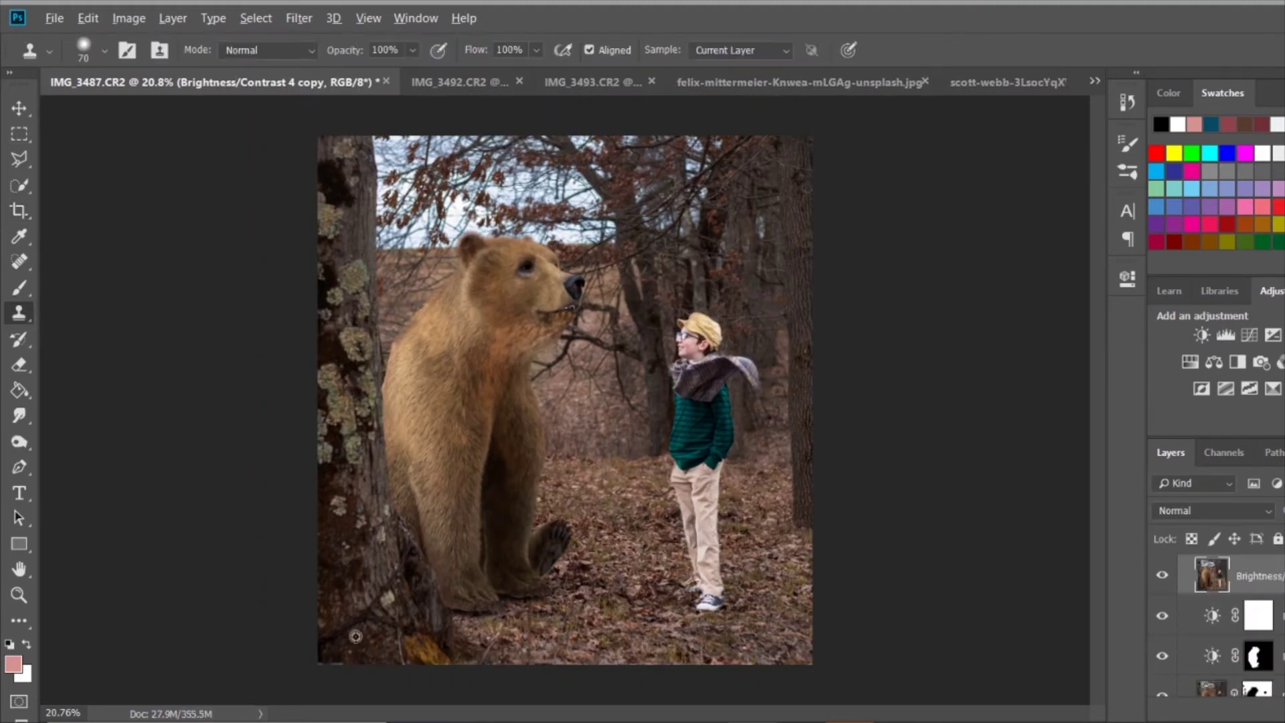
pyautogui.hotkey('ctrl', 'j')
pyautogui.click(290, 14)
pyautogui.click(372, 126)
pyautogui.moveTo(1096, 333)
pyautogui.mouseDown()
pyautogui.moveTo(1155, 332)
pyautogui.moveTo(1107, 308)
pyautogui.moveTo(1143, 308)
pyautogui.moveTo(1129, 308)
pyautogui.moveTo(1176, 335)
pyautogui.mouseUp()
pyautogui.click(1121, 224)
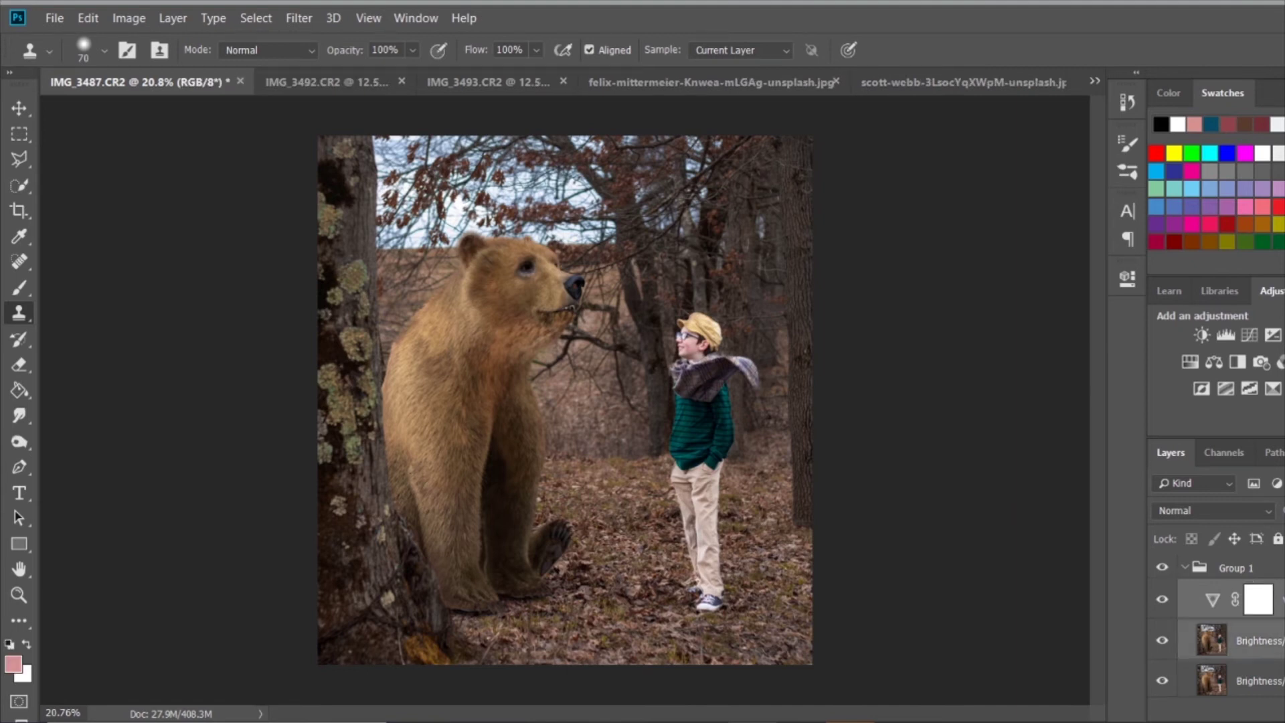
# Duplicate the merged layer and set the Dodge tool exposure to 76% on the bear's face.
pyautogui.hotkey('ctrl', 'j')
pyautogui.hotkey('ctrl', '+')
pyautogui.hotkey('ctrl', '+')
pyautogui.hotkey('ctrl', '+')
pyautogui.scroll(2, 454, 441)
pyautogui.rightClick(19, 441)
pyautogui.click(73, 436)
pyautogui.click(380, 50)
pyautogui.moveTo(388, 79); pyautogui.dragTo(431, 79)
pyautogui.click(380, 49)
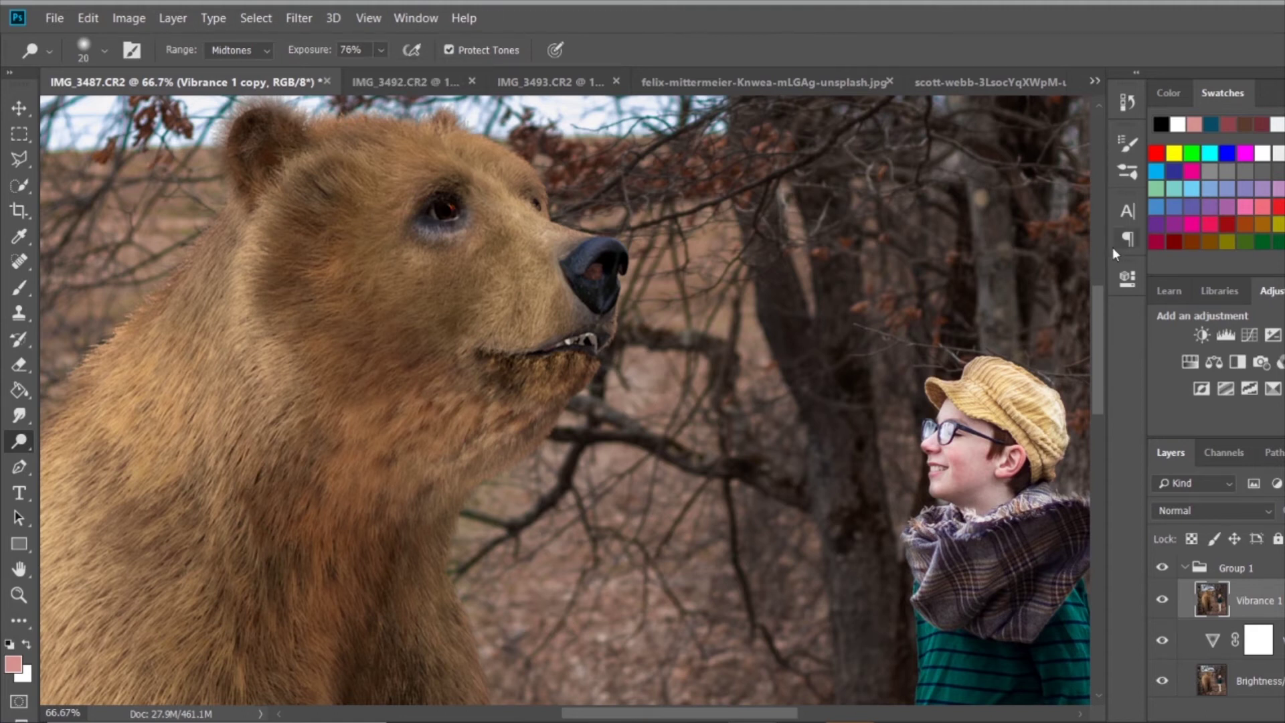
# Add a Hue/Saturation layer with Reds saturation -61 and Master Lightness +12.
pyautogui.click(1199, 362)
pyautogui.click(975, 359)
pyautogui.click(884, 376)
pyautogui.moveTo(959, 445); pyautogui.dragTo(826, 445)
pyautogui.click(975, 358)
pyautogui.click(890, 375)
pyautogui.moveTo(959, 482); pyautogui.dragTo(972, 482)
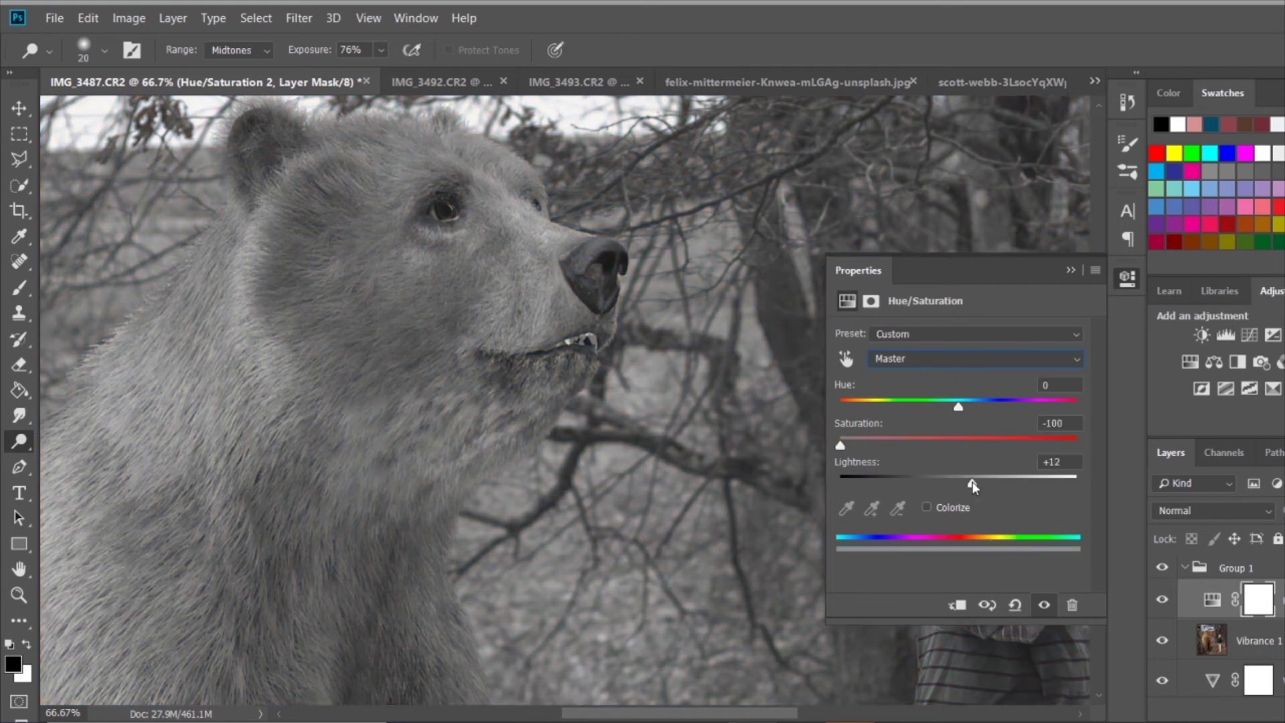
pyautogui.click(1070, 270)
# Invert the Hue/Saturation mask to black, ready a white brush, and create an empty layer.
pyautogui.hotkey('ctrl', 'i')
pyautogui.press('b')
pyautogui.press('x')
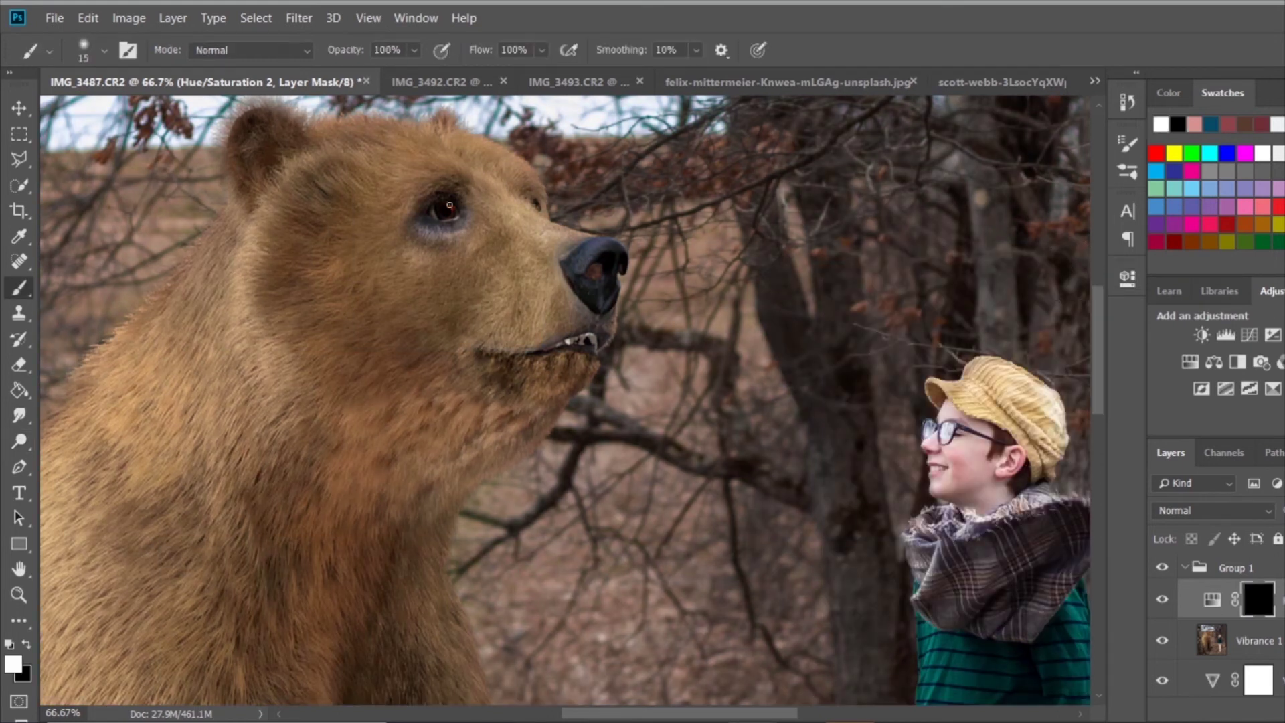
pyautogui.hotkey('ctrl', '0')
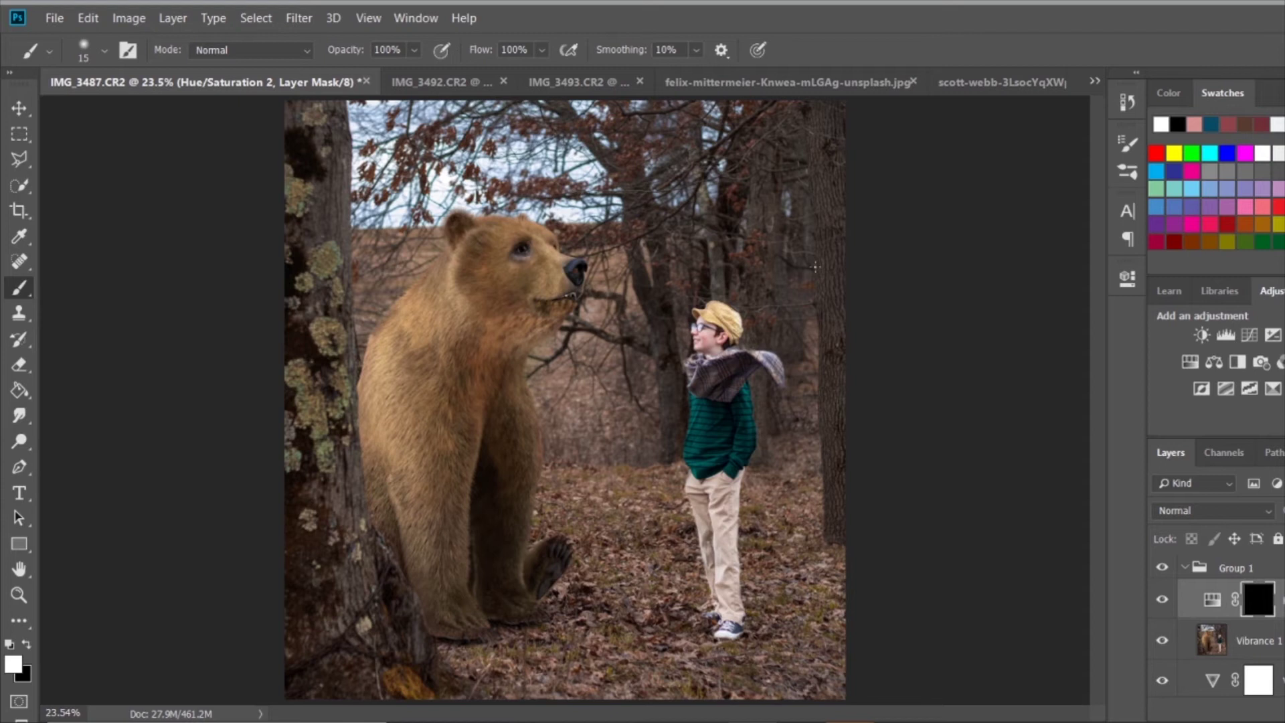
pyautogui.hotkey('ctrl', 'shift', 'alt', 'n')
pyautogui.rightClick(19, 133)
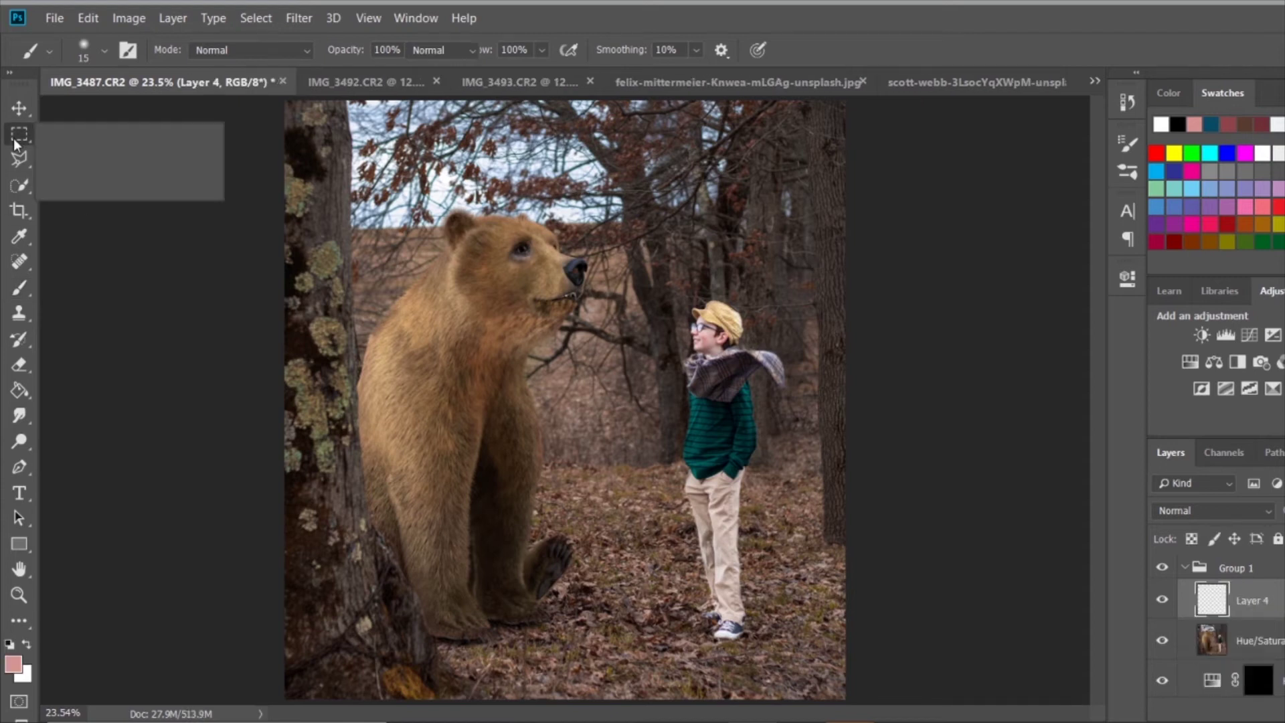
# Fill the corners outside a canvas-wide ellipse with black on the new layer.
pyautogui.click(87, 151)
pyautogui.moveTo(282, 101); pyautogui.dragTo(845, 699)
pyautogui.hotkey('ctrl', 'shift', 'i')
pyautogui.press('d')
pyautogui.press('g')
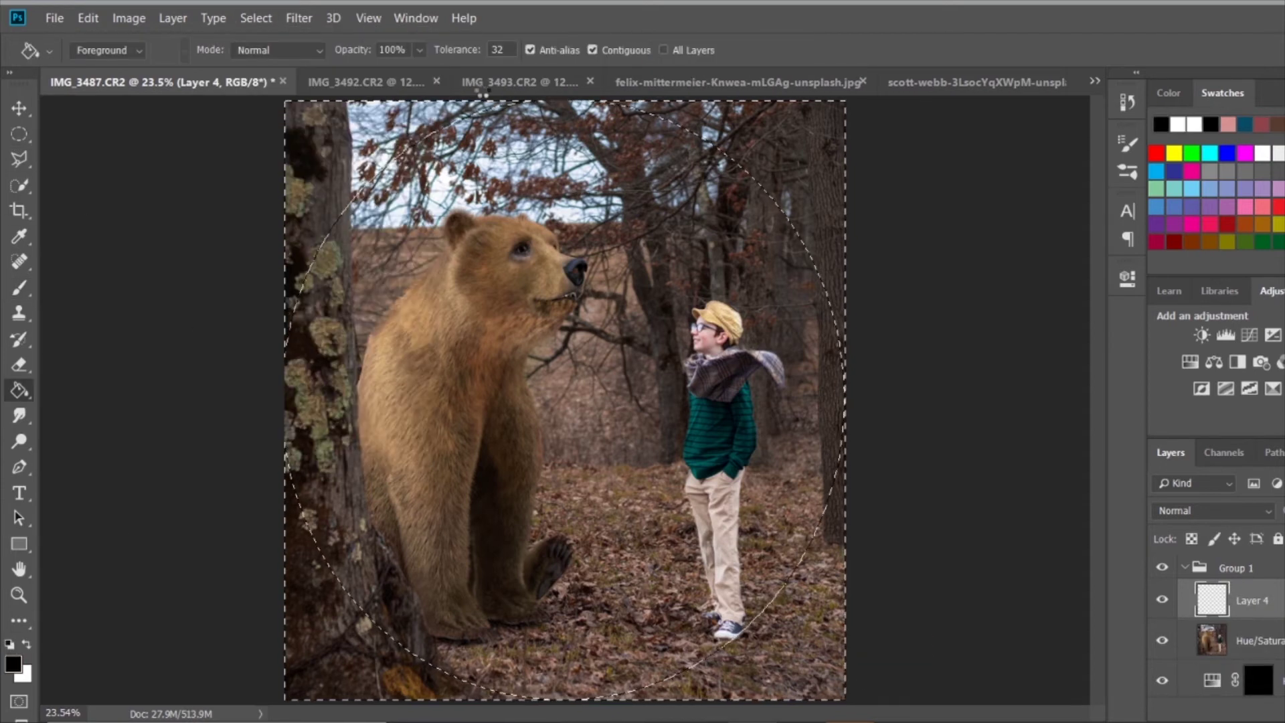
pyautogui.hotkey('alt', 'BackSpace')
pyautogui.hotkey('ctrl', 'd')
# Soften the black vignette with a Gaussian Blur.
pyautogui.press('h')
pyautogui.click(299, 18)
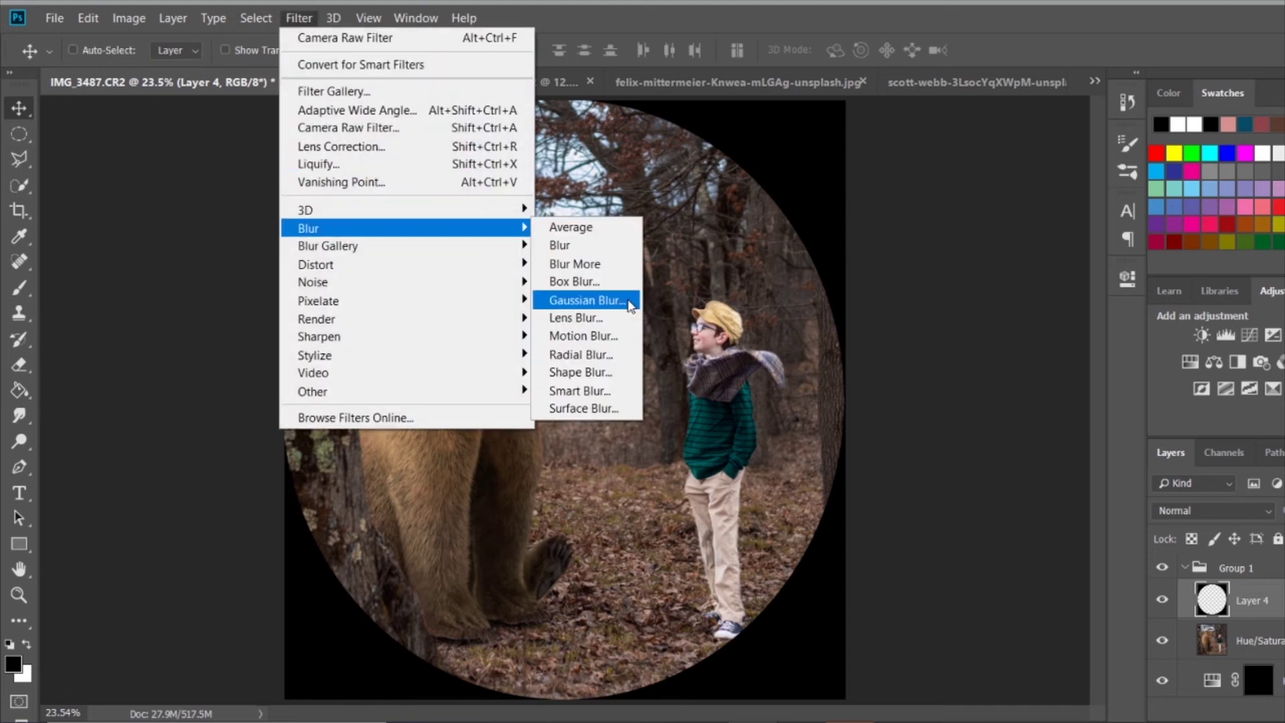
pyautogui.click(583, 296)
pyautogui.moveTo(921, 387); pyautogui.dragTo(1051, 387)
pyautogui.press('Return')
pyautogui.press('v')
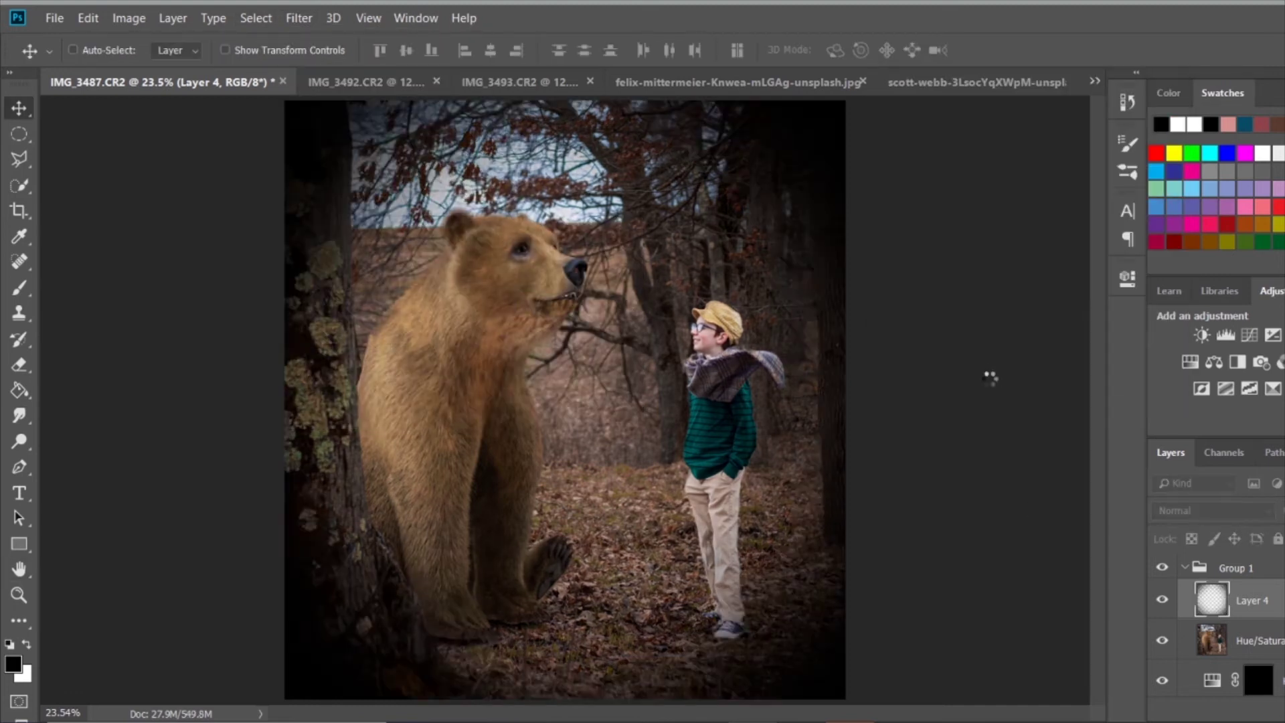
pyautogui.hotkey('ctrl', 'z')
# Duplicate the layer and set Camera Raw Exposure +0.40, Contrast +12, Highlights +8.
pyautogui.hotkey('ctrl', 'j')
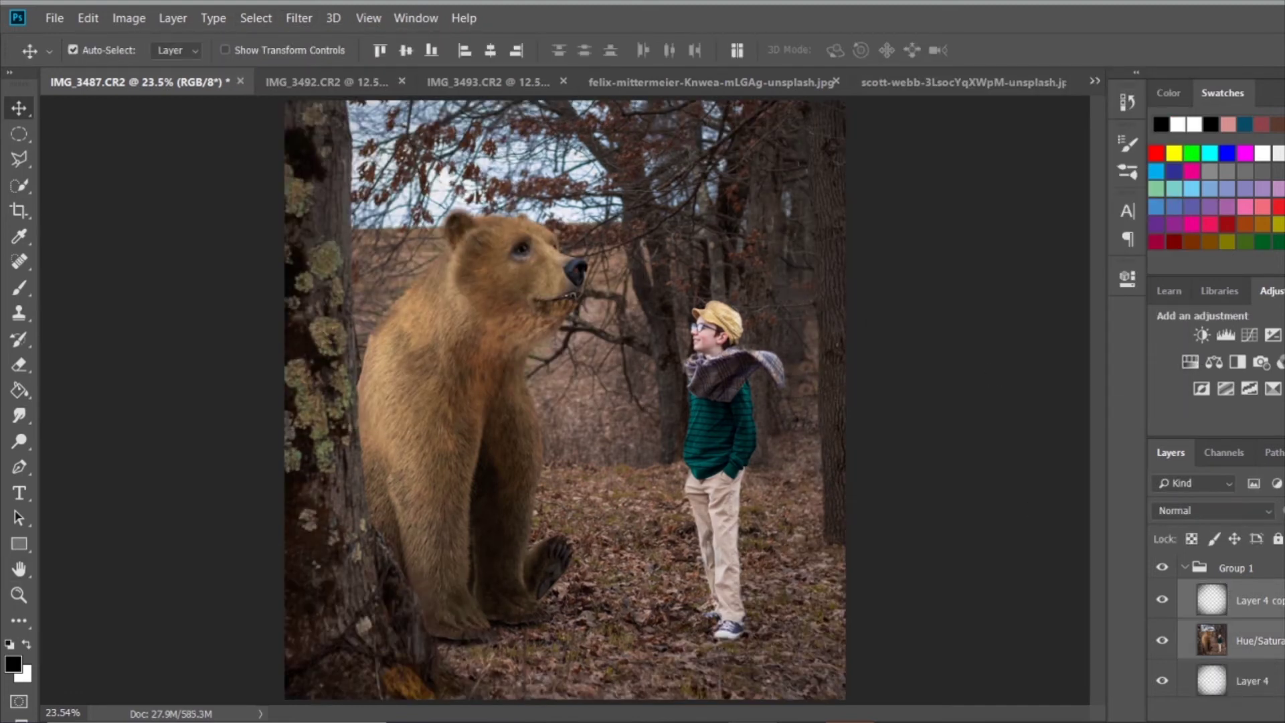
pyautogui.hotkey('ctrl', 'shift', 'a')
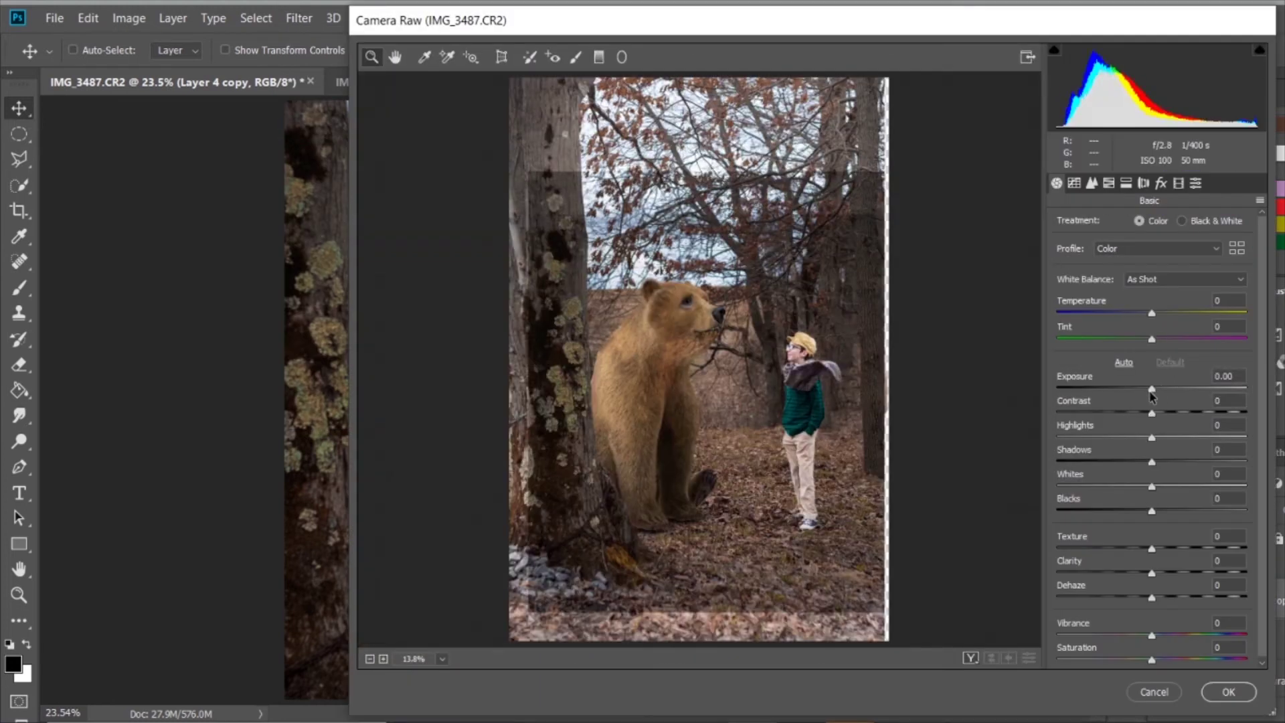
pyautogui.moveTo(1152, 389); pyautogui.dragTo(1164, 413)
pyautogui.moveTo(1152, 437); pyautogui.dragTo(1172, 438)
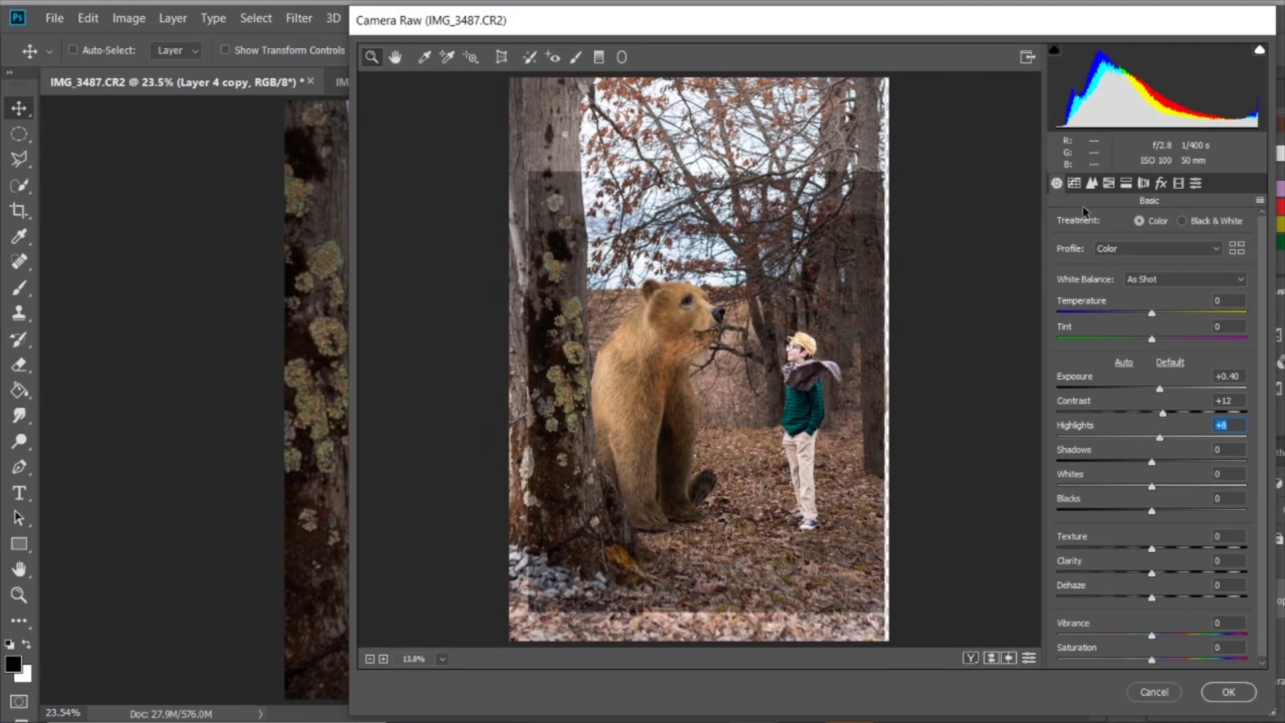
# Apply the Camera Raw grade and reapply it to a duplicate layer.
pyautogui.press('Return')
pyautogui.hotkey('ctrl', 'j')
pyautogui.click(298, 18)
pyautogui.click(367, 136)
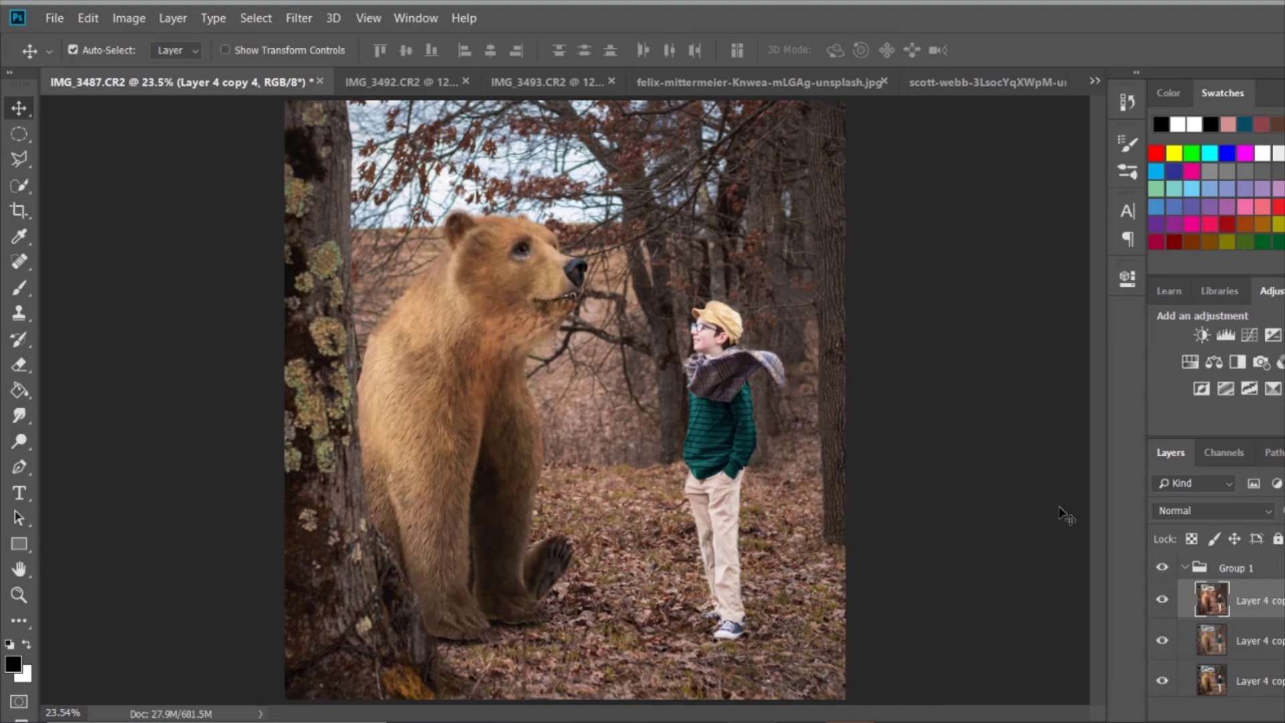
# Burn the bear's lower-left fur with a 400 px brush at 24%, then group the layer copies.
pyautogui.hotkey('ctrl', 'j')
pyautogui.rightClick(19, 441)
pyautogui.click(67, 457)
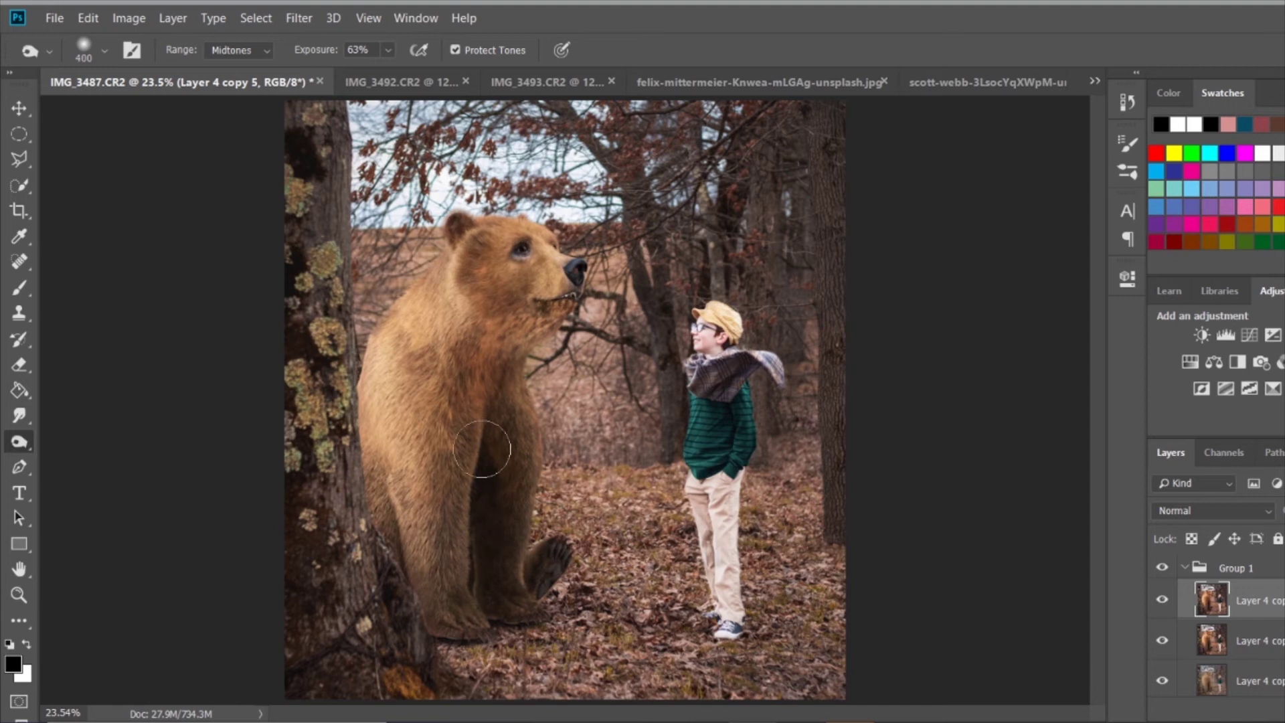
pyautogui.hotkey('ctrl', 'j')
pyautogui.hotkey('ctrl', 'j')
pyautogui.hotkey('ctrl', 'j')
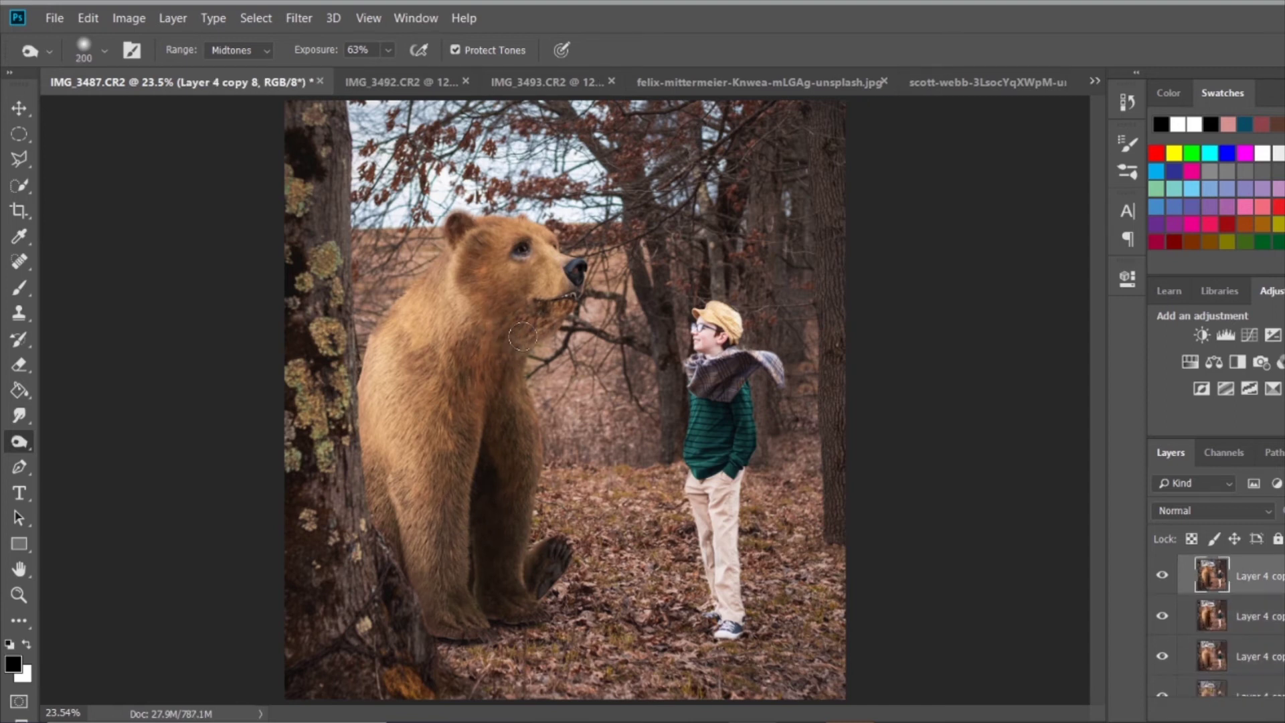
pyautogui.moveTo(483, 463); pyautogui.dragTo(468, 589)
pyautogui.press('2')
pyautogui.press('4')
pyautogui.press(']')
pyautogui.press(']')
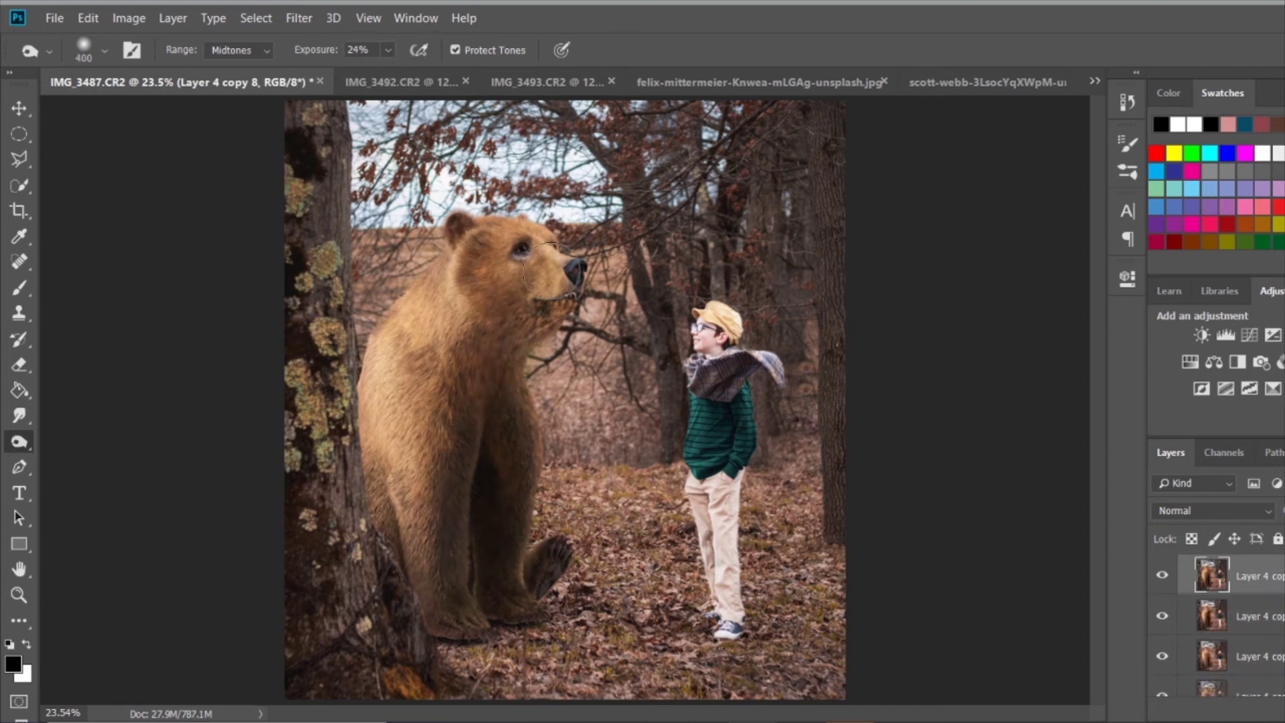
pyautogui.moveTo(392, 509); pyautogui.dragTo(395, 569)
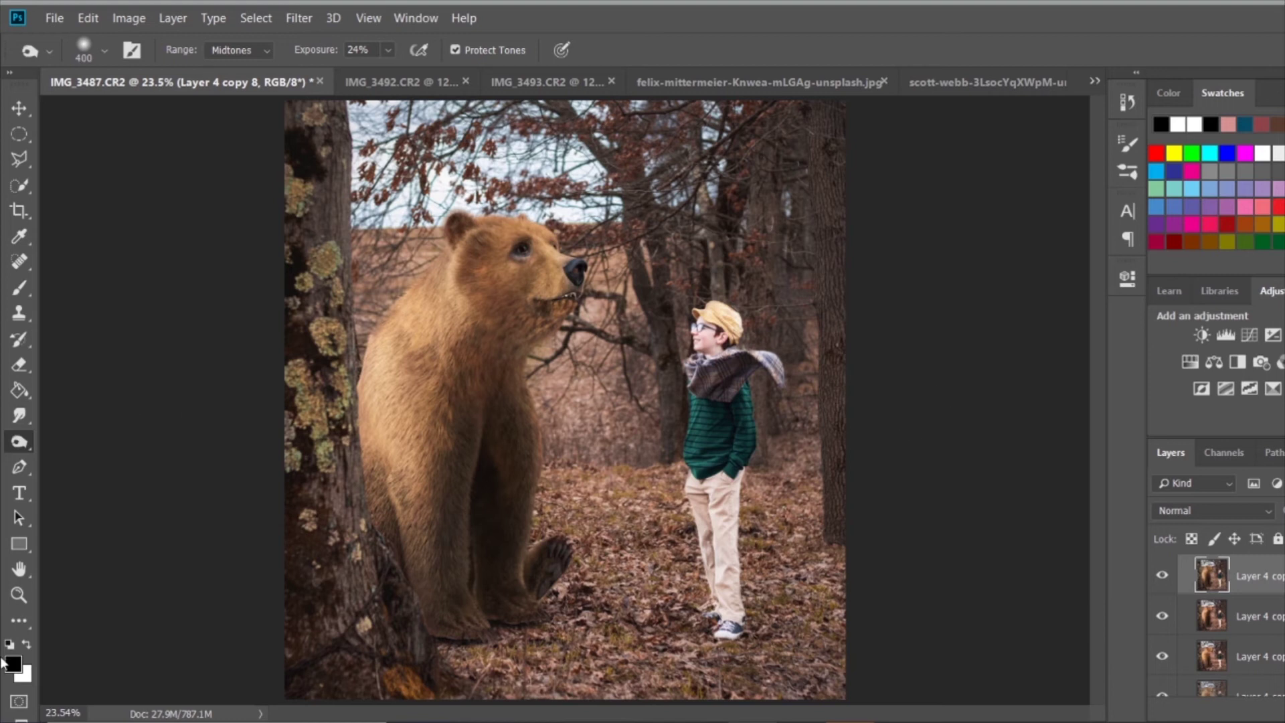
pyautogui.hotkey('ctrl', 'g')
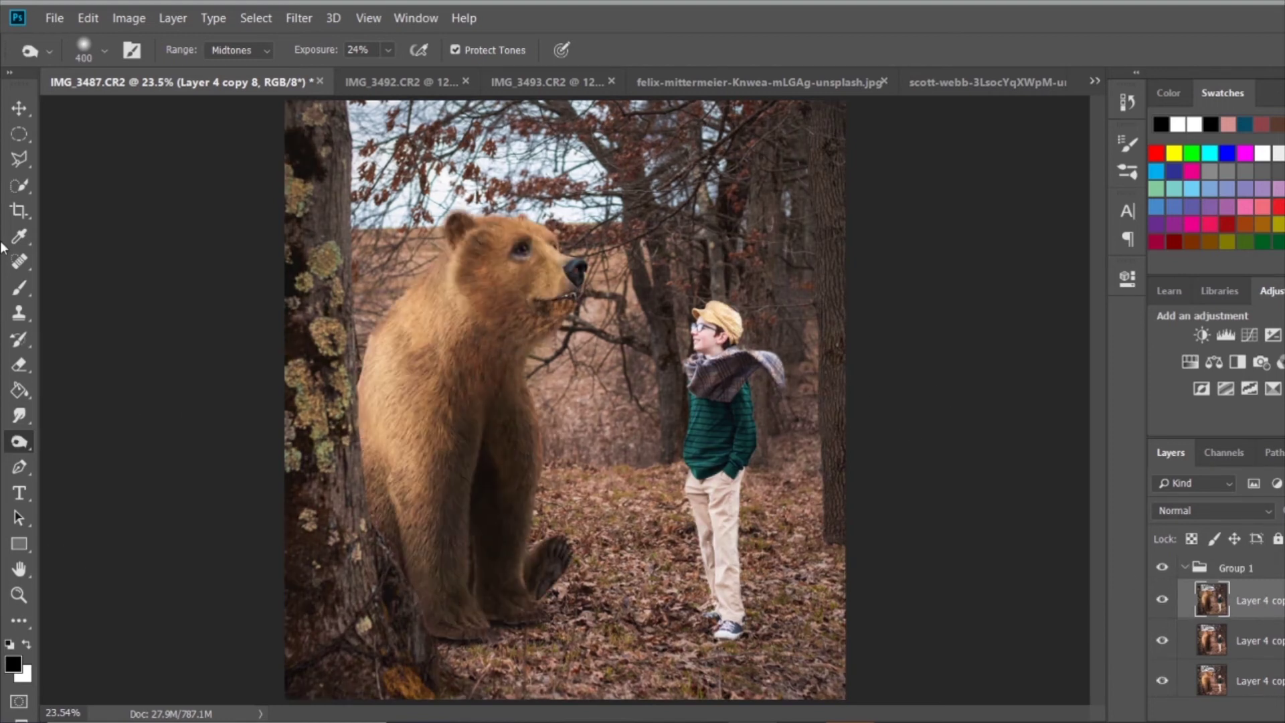
pyautogui.click(13, 114)
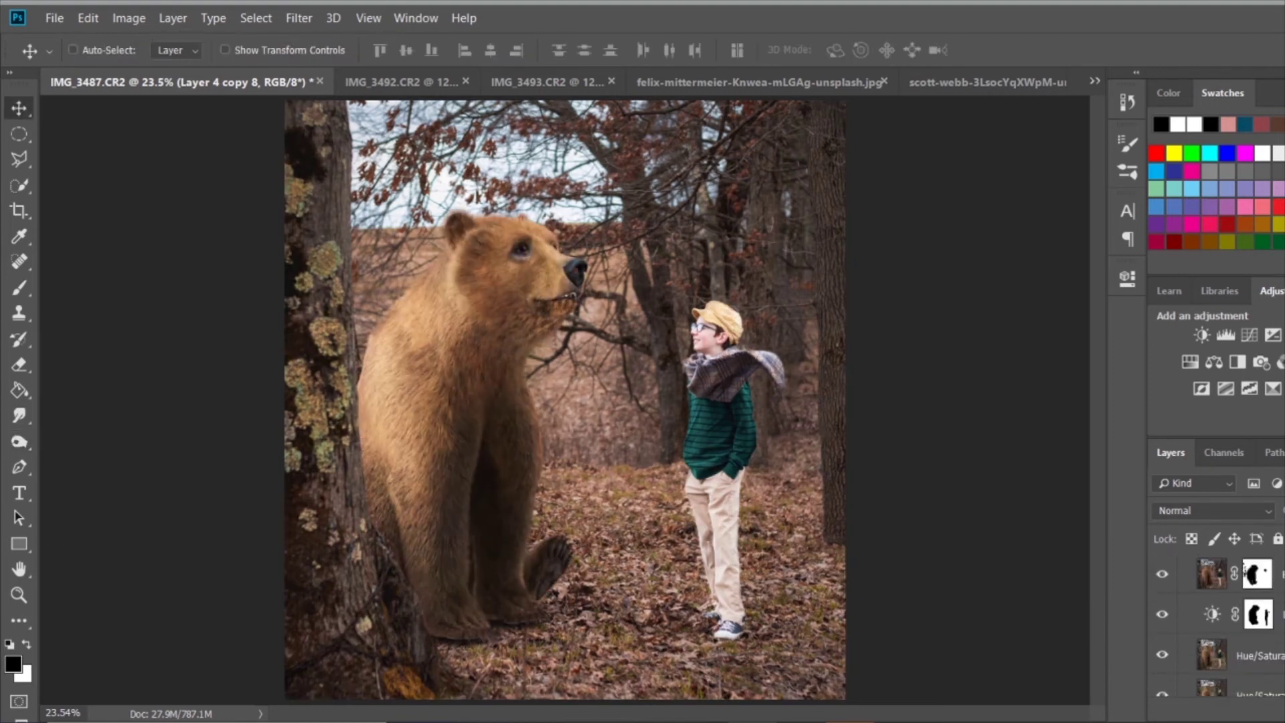